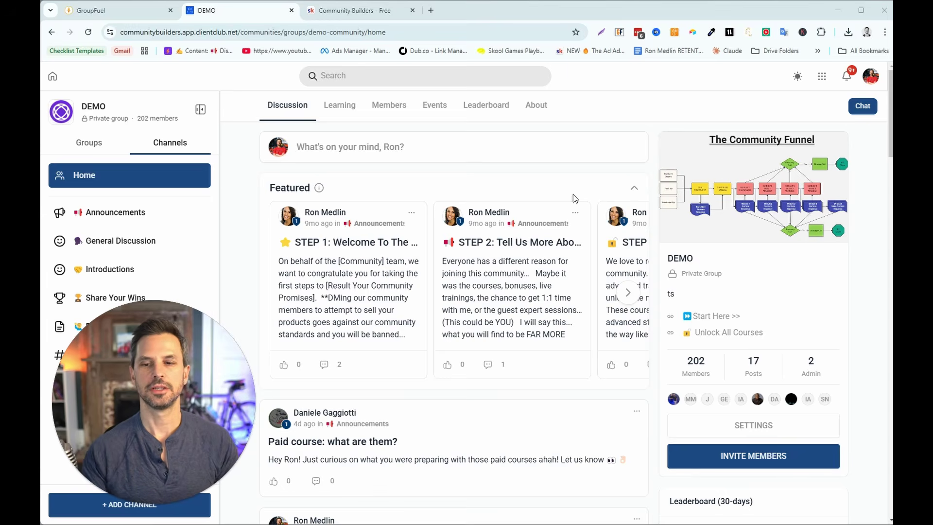
- Open the group's Gamification & Rewards settings and review the member levels without changing them
left_click(746, 427)
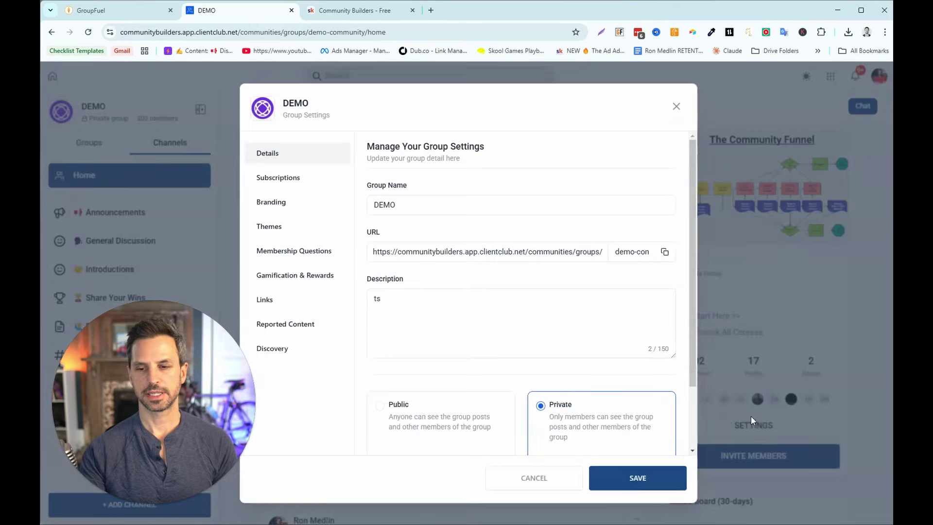
left_click(291, 284)
left_click(664, 199)
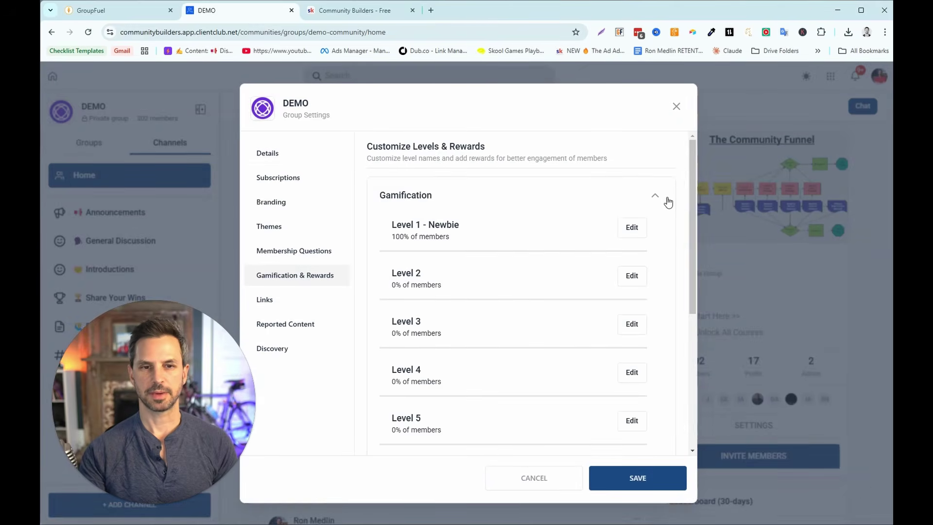
left_click(631, 227)
left_click_drag(537, 293, 398, 299)
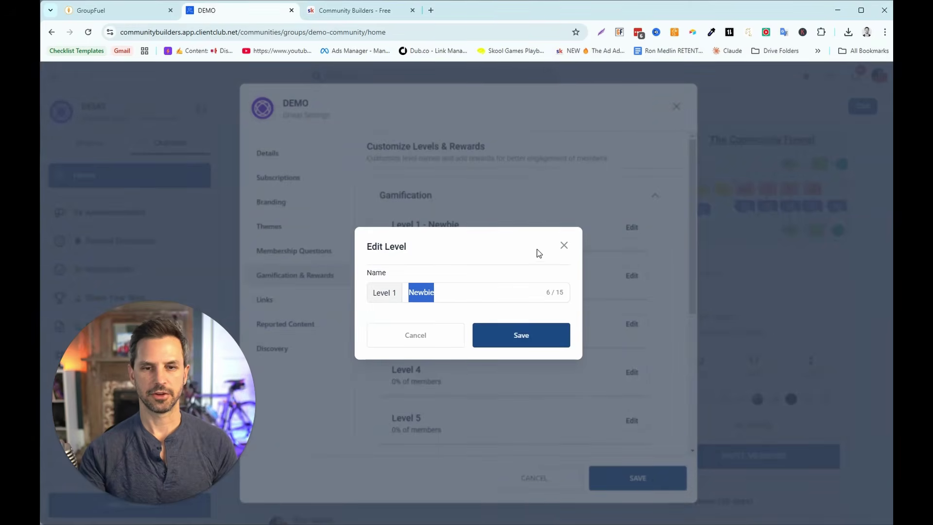
left_click(564, 245)
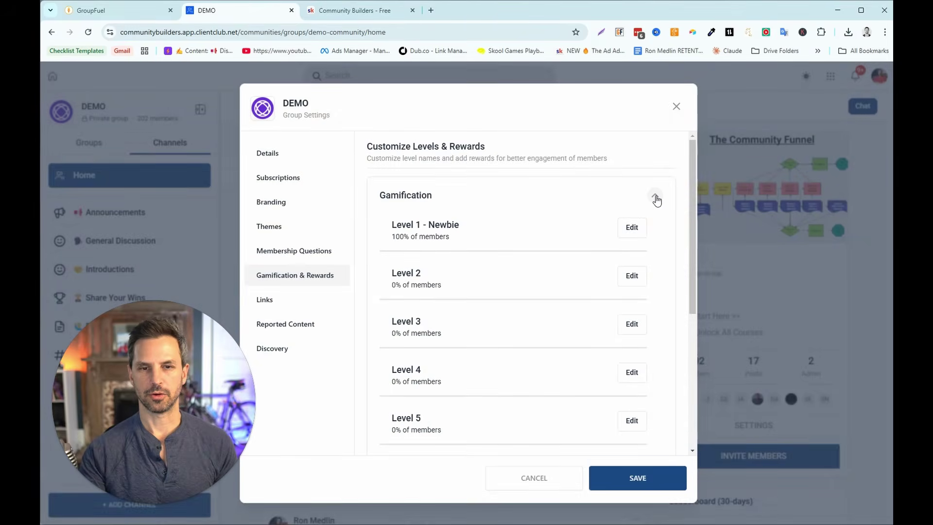
left_click(656, 199)
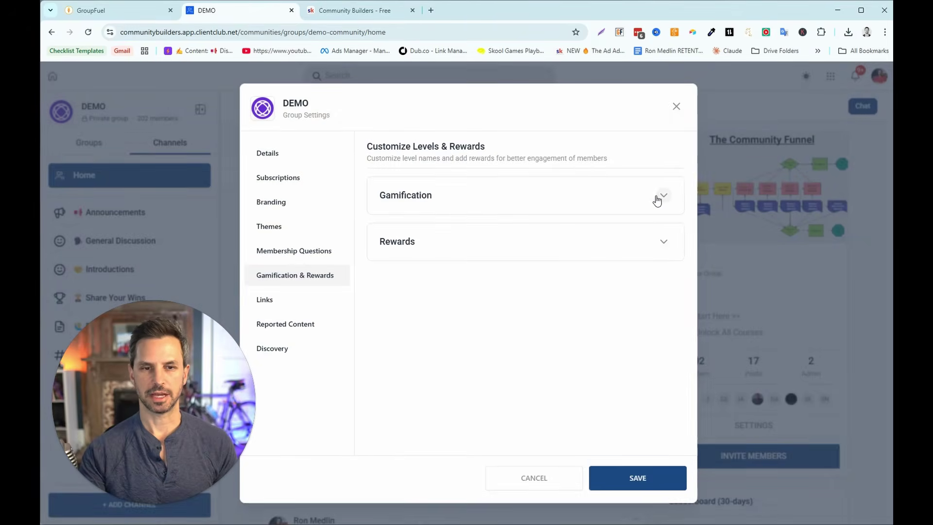
- Add a '7-day Trial to Elite' reward with title and description, then go to Skool
left_click(663, 243)
left_click(437, 278)
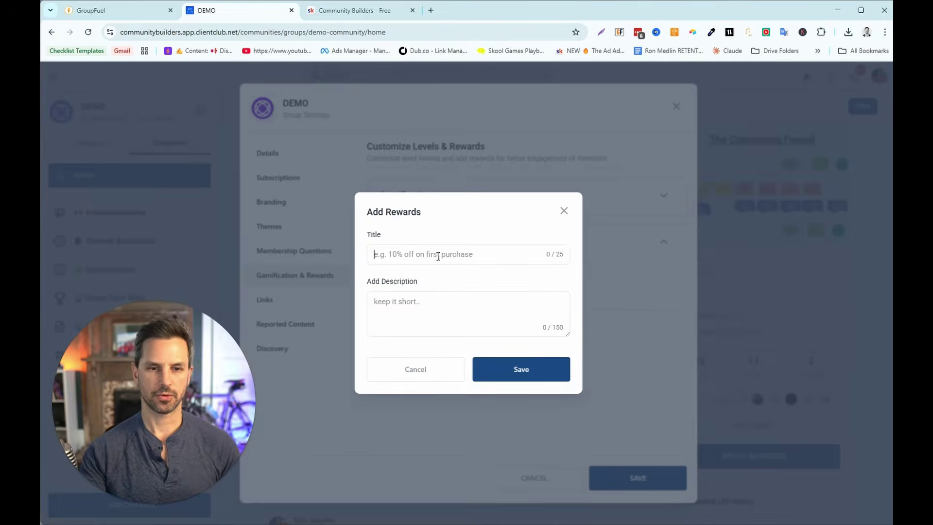
type("7-day Trial to Elite")
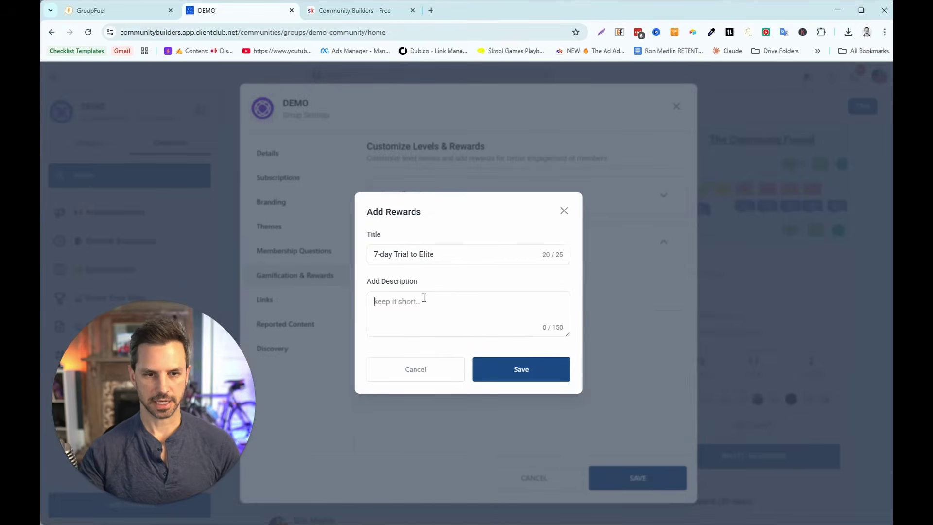
type("7-day Trial to Elite")
left_click(520, 372)
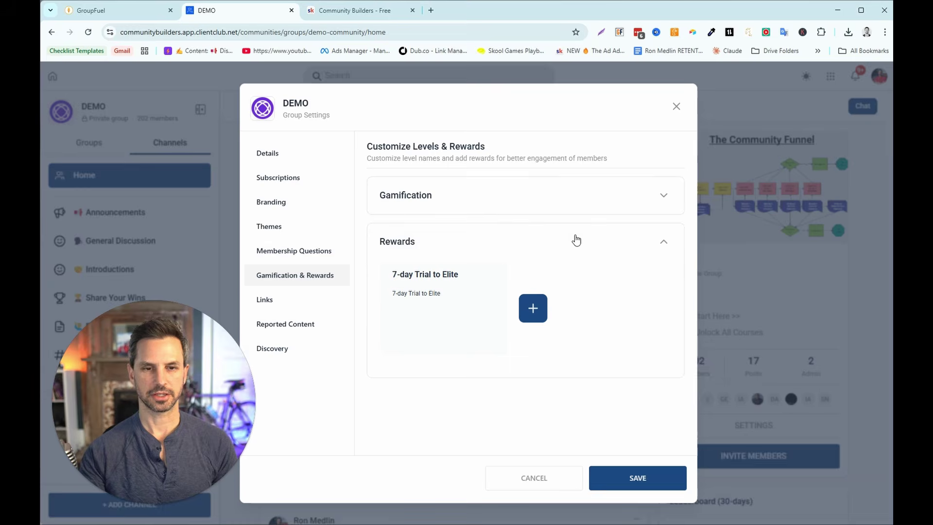
left_click(664, 243)
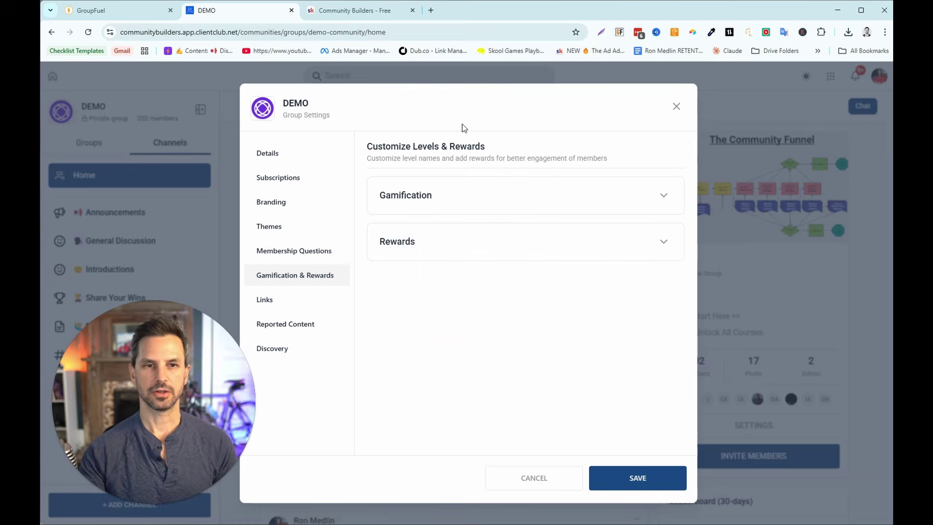
left_click(365, 11)
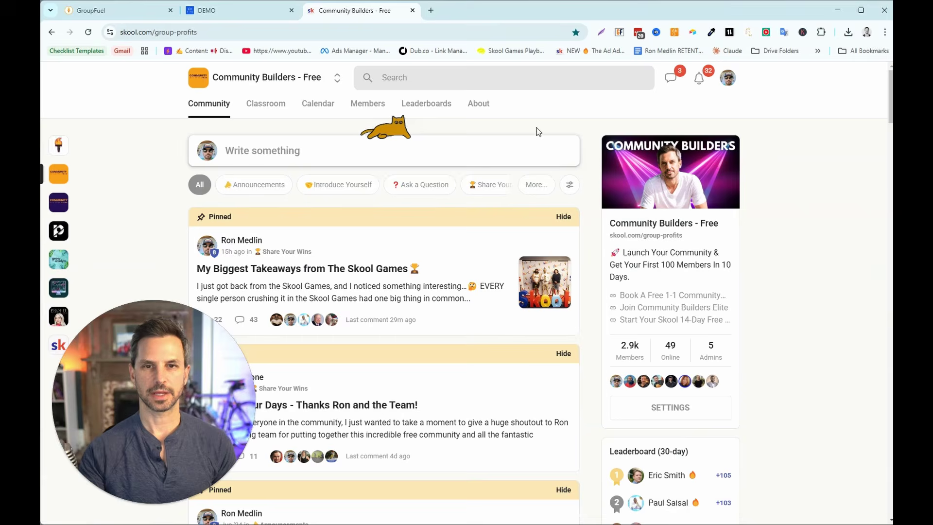
- Start a new Classroom course named '7-day Trial to Elite' and give it a description
left_click(270, 107)
left_click_drag(891, 134, 892, 466)
left_click(656, 387)
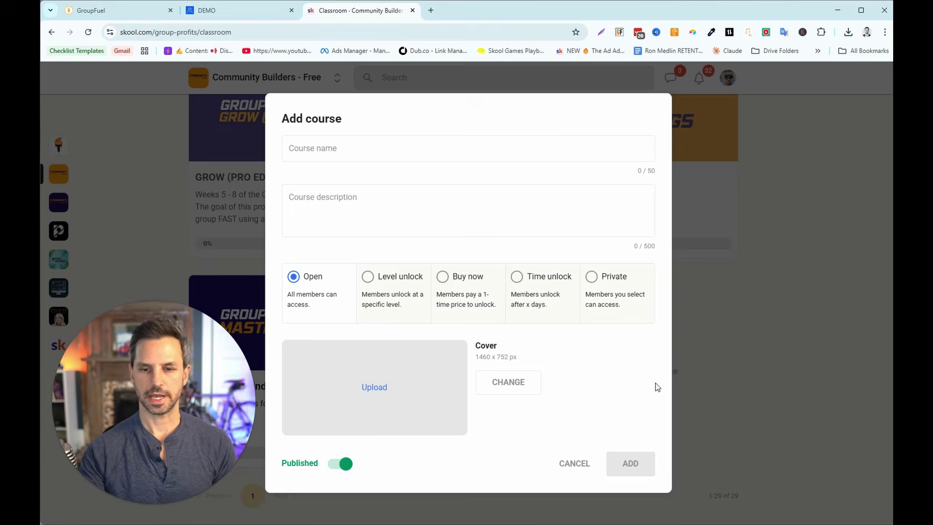
left_click(357, 154)
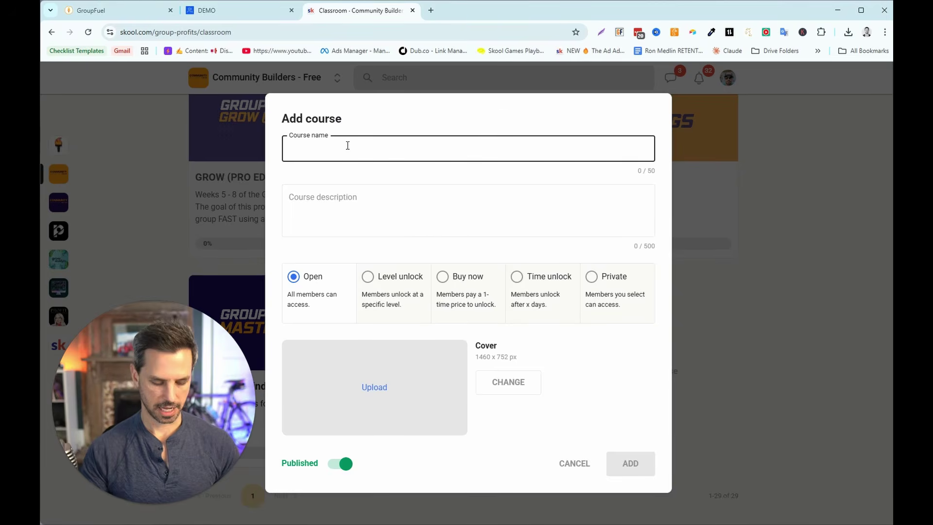
type("7-day Trial to Elite")
left_click(359, 190)
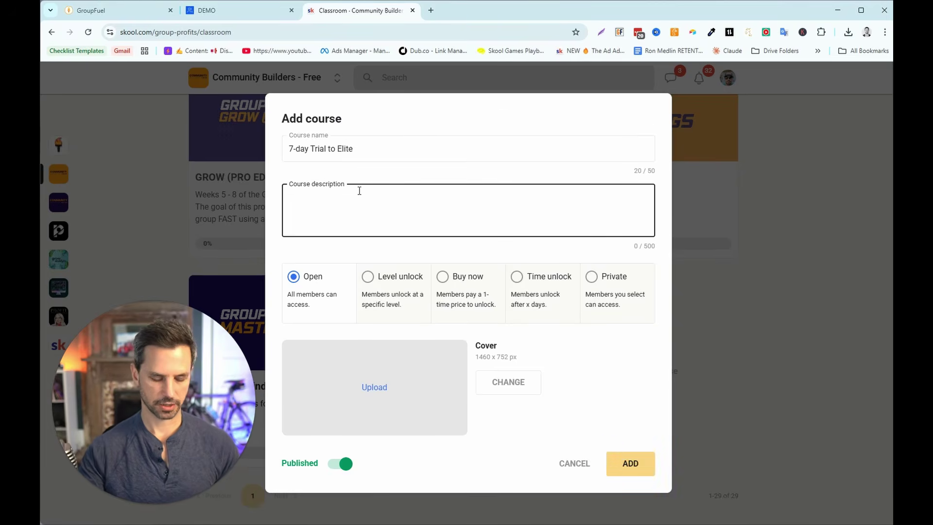
type("7-day Trial to Elite")
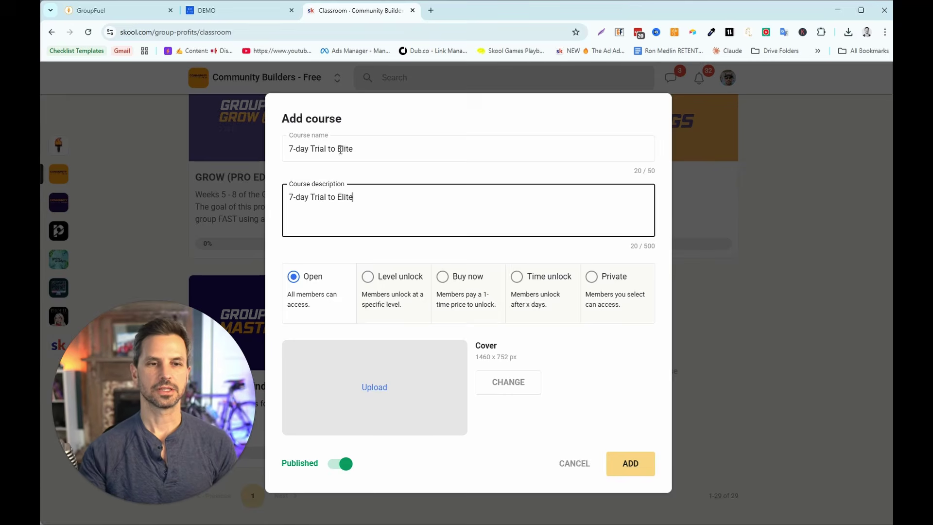
- Make the course unlock at member level 3 and add it
left_click(368, 278)
left_click(403, 325)
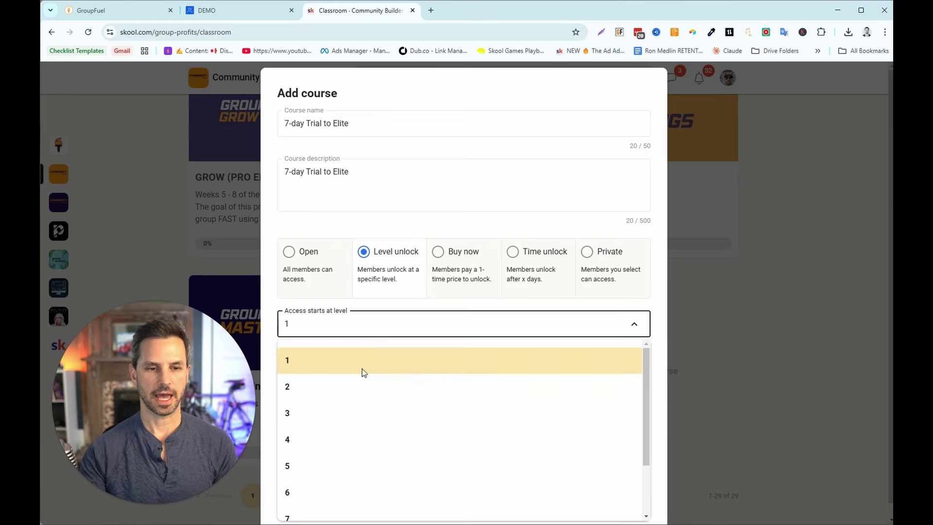
left_click(331, 408)
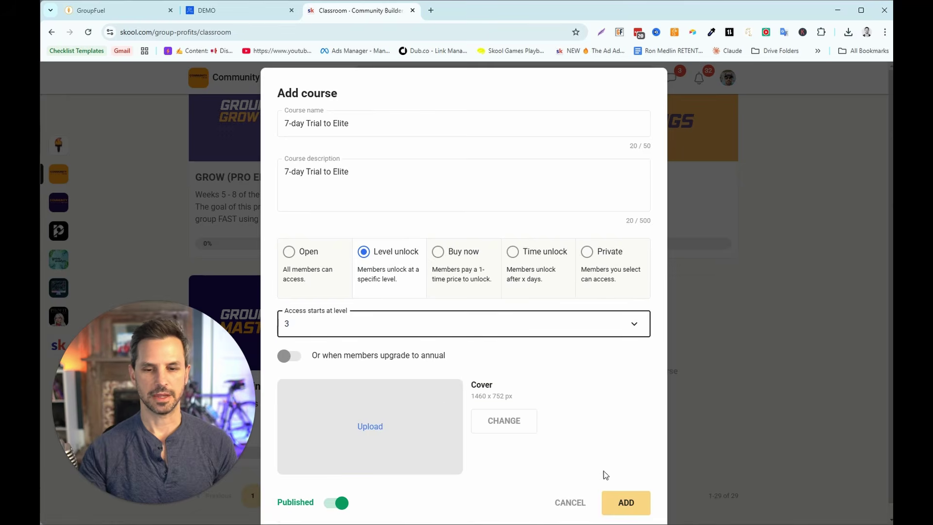
left_click(625, 503)
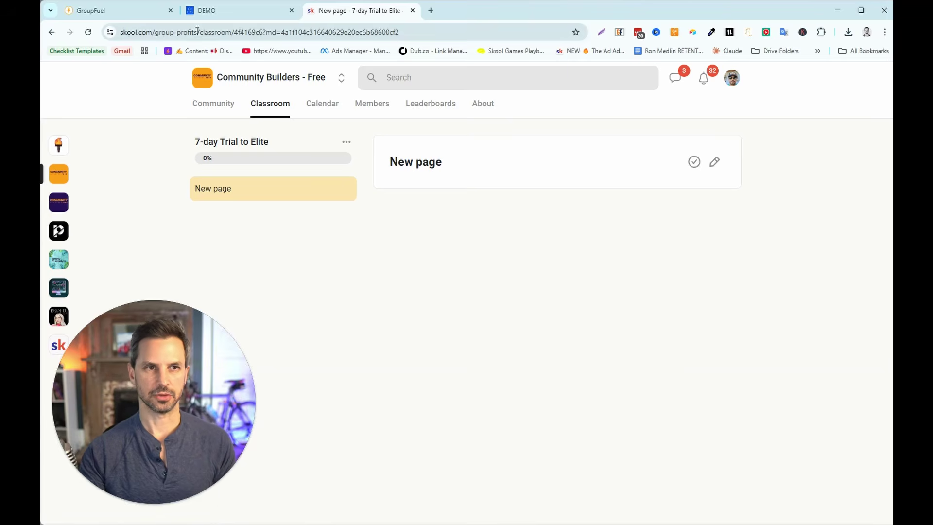
- Back in DEMO, close Group Settings and open the Learning page
left_click(238, 15)
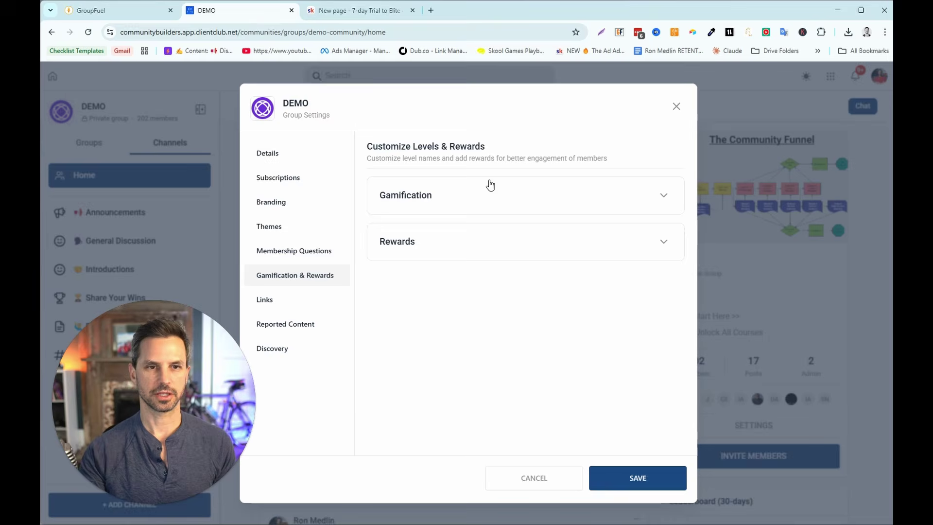
left_click(675, 108)
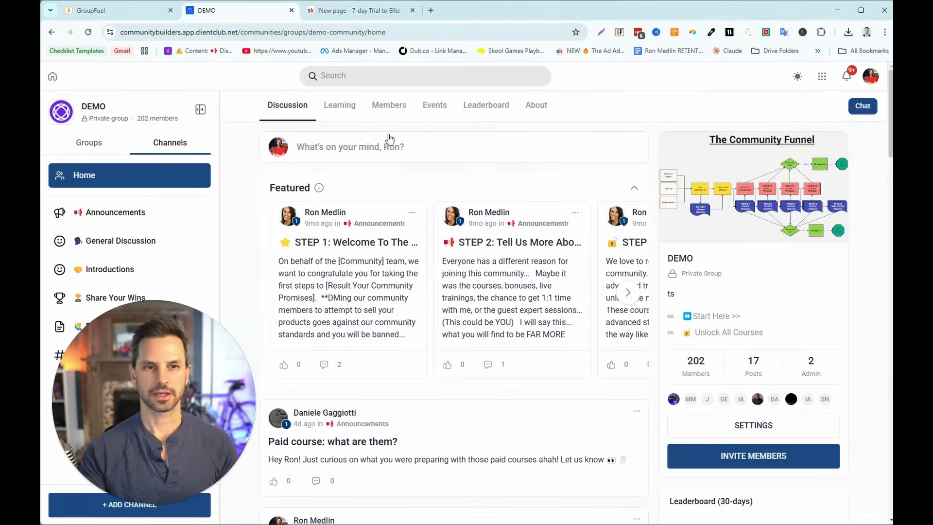
left_click(339, 105)
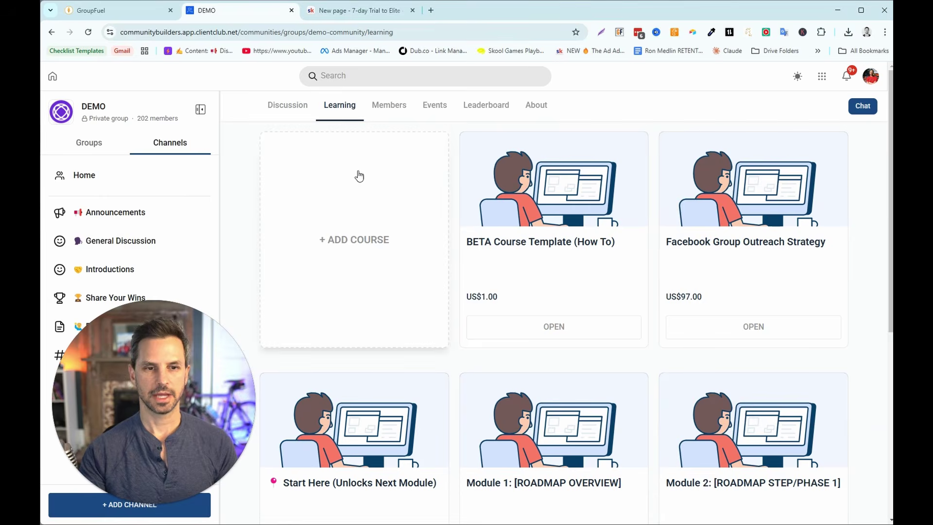
- Try the add-course form with Facebook Messenger Playbook Tracking Sheet, One Time, then cancel
left_click(361, 240)
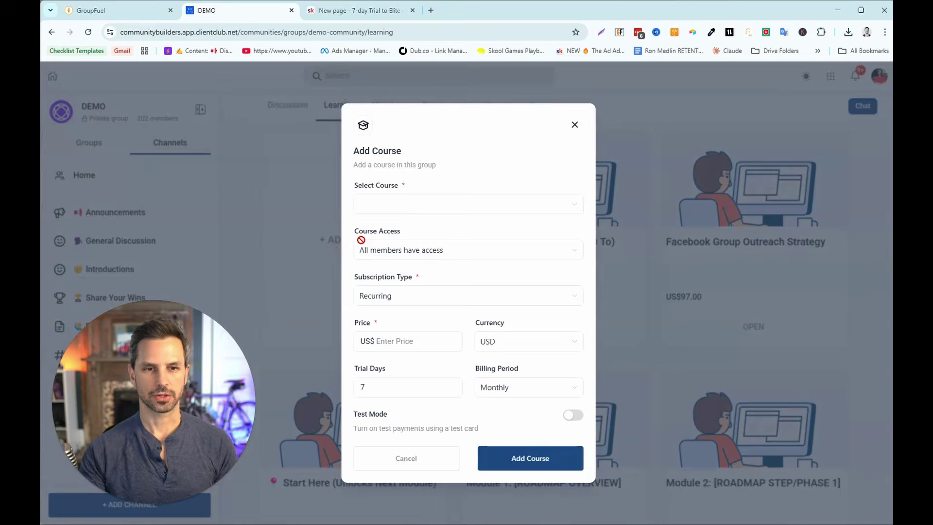
left_click(400, 211)
left_click(416, 226)
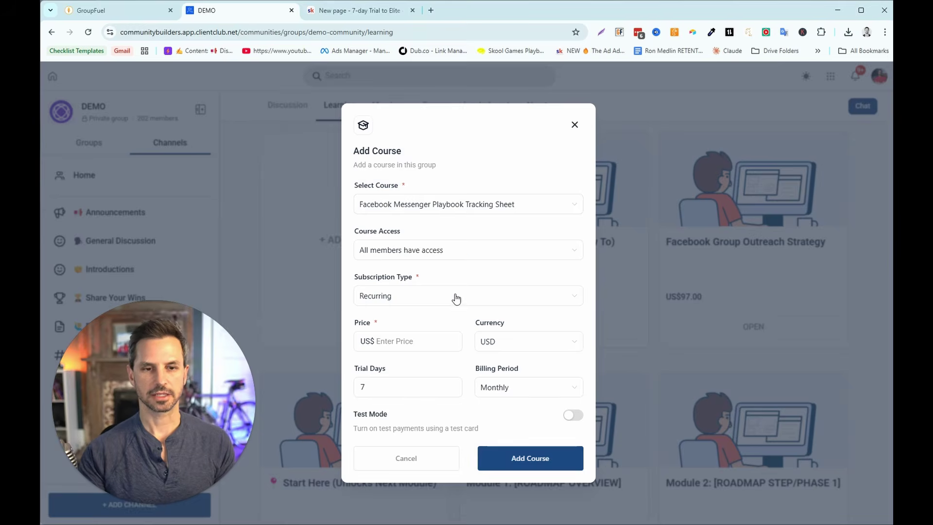
left_click(453, 301)
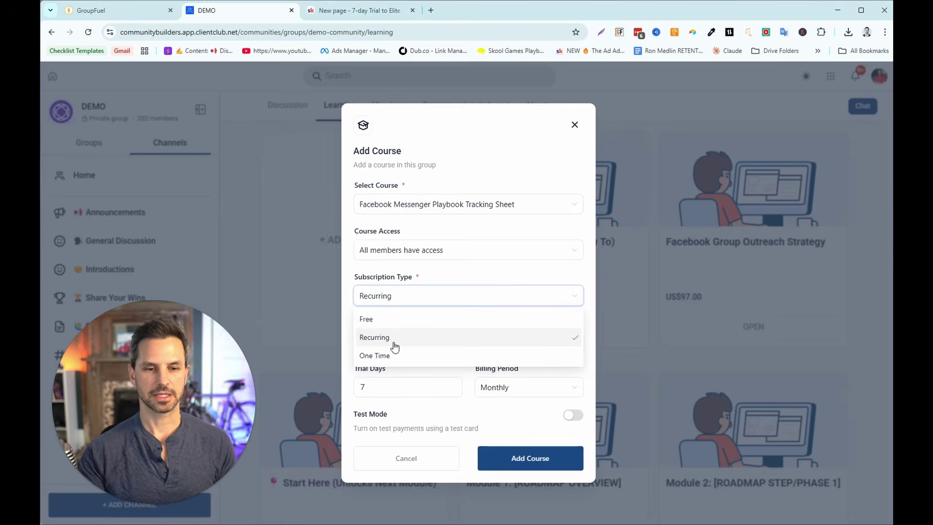
left_click(386, 357)
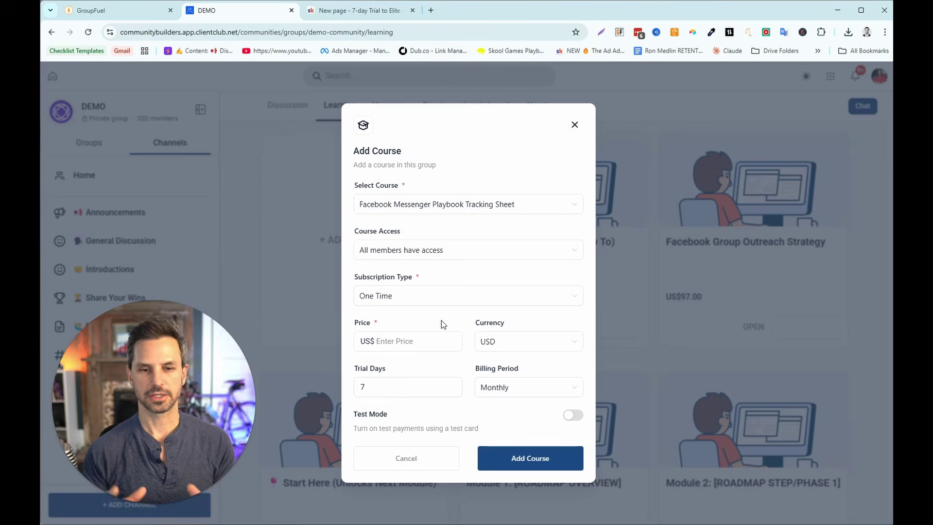
key("Escape")
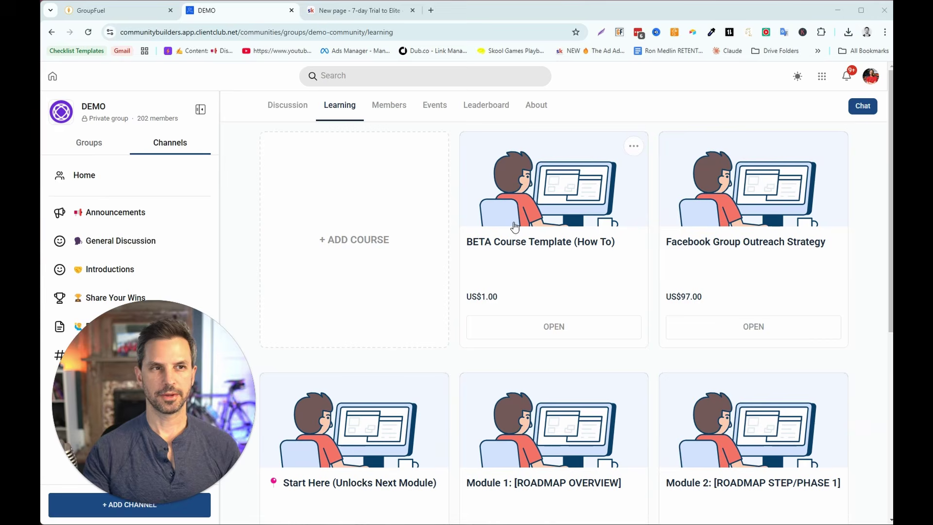
- Create a build-your-own course product from scratch named '7-Day Trial To Elite'
left_click(124, 10)
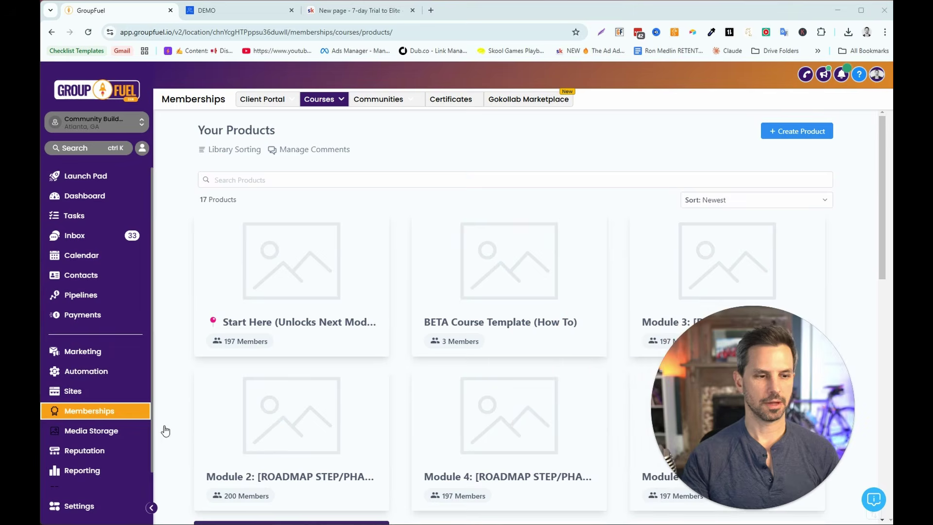
left_click(319, 98)
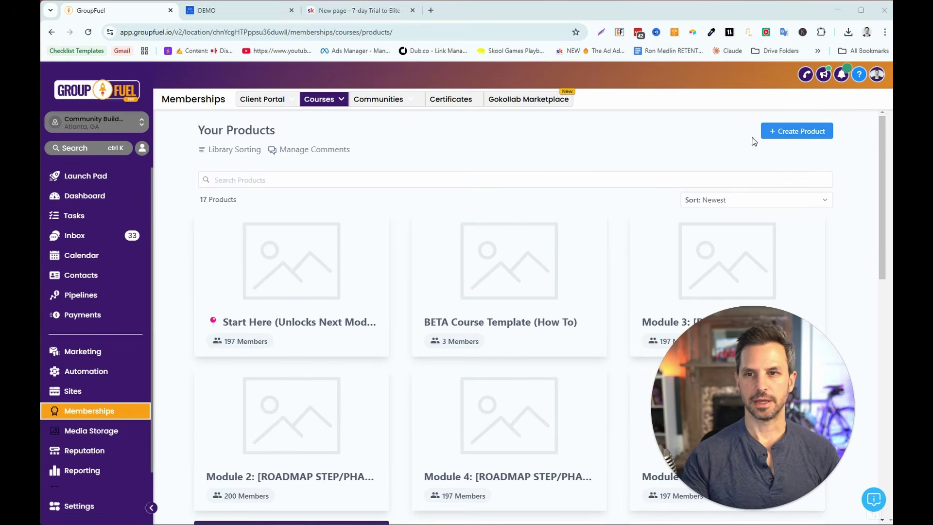
left_click(767, 136)
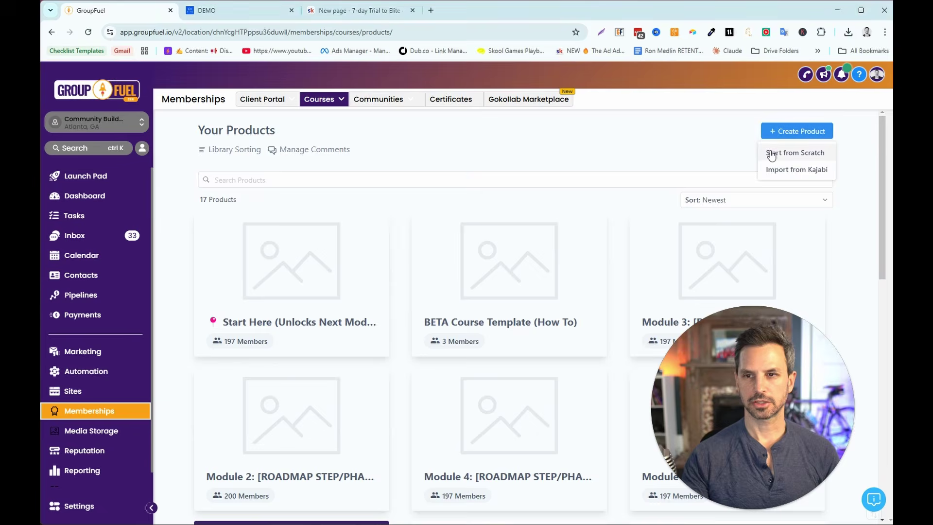
left_click(771, 153)
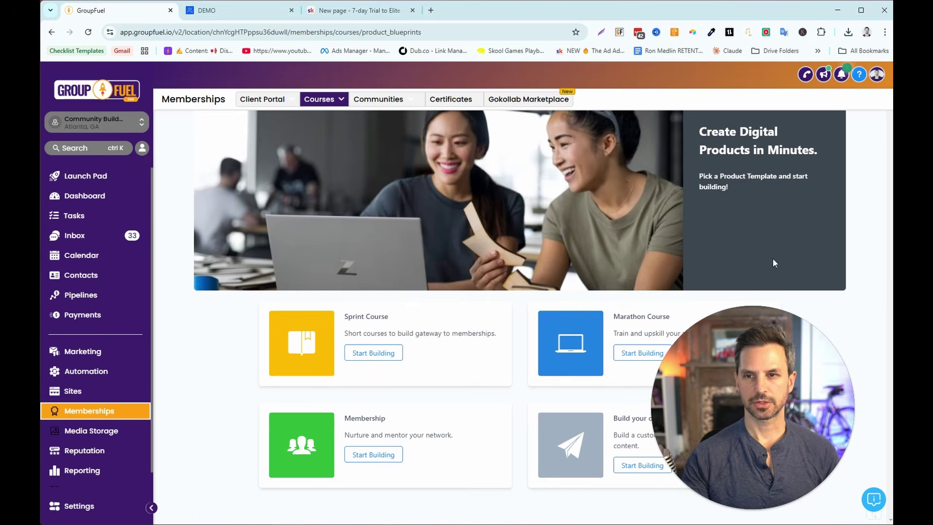
left_click(653, 465)
left_click(451, 212)
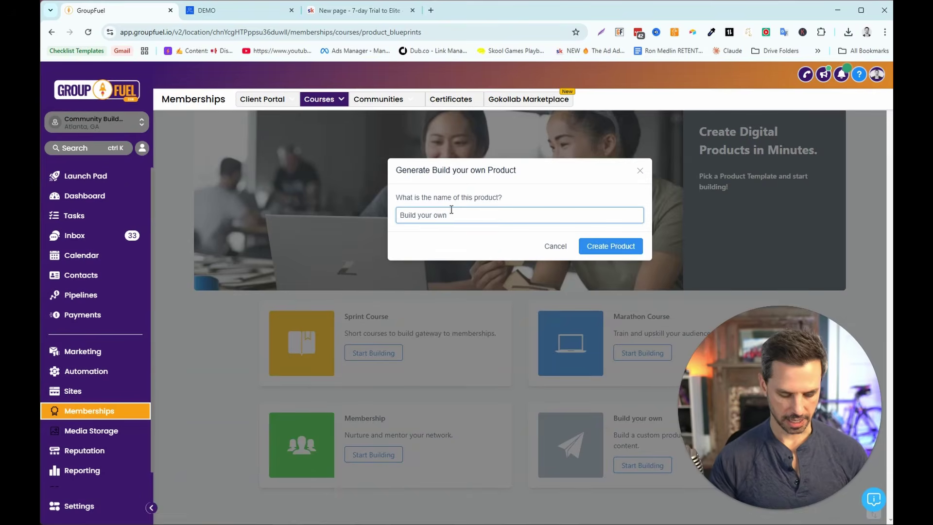
key("ctrl+shift+Left")
key("ctrl+shift+Left")
key("ctrl+shift+Left")
type("7-Day Trial To Elite")
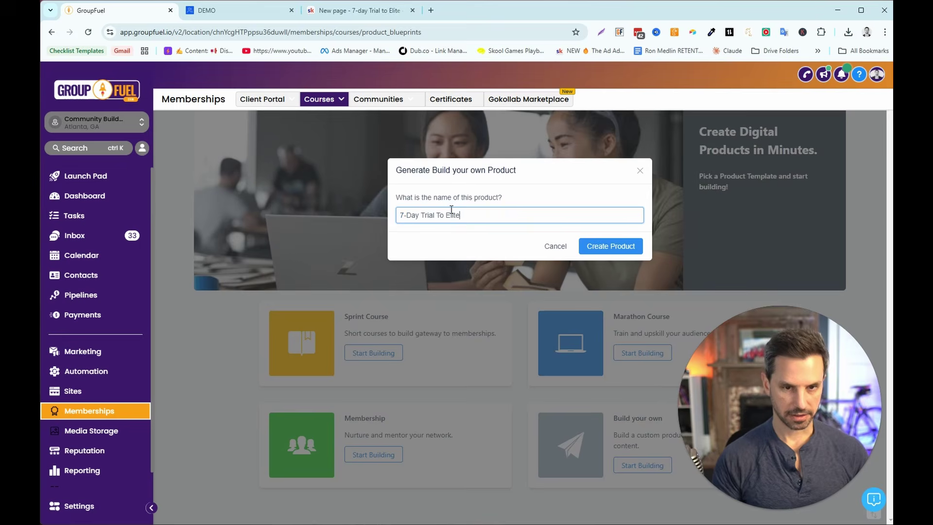
left_click(602, 247)
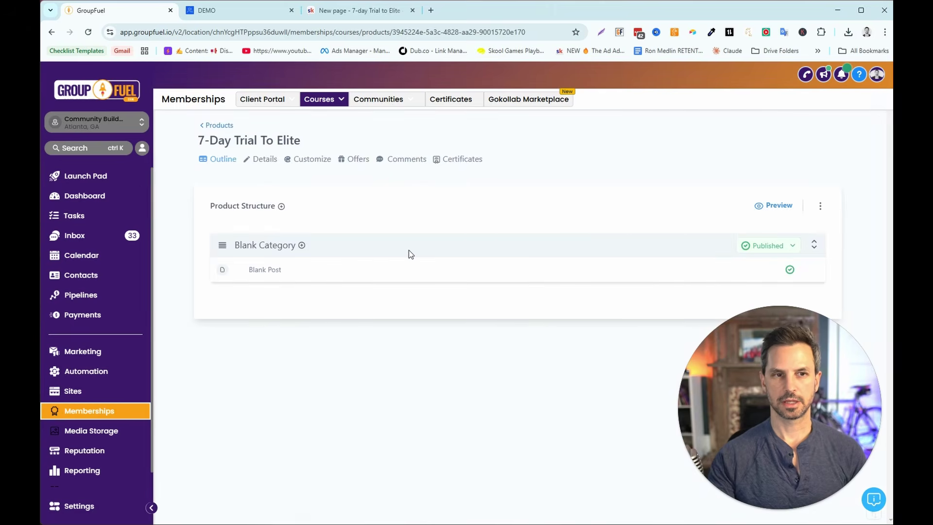
mouse_move(324, 100)
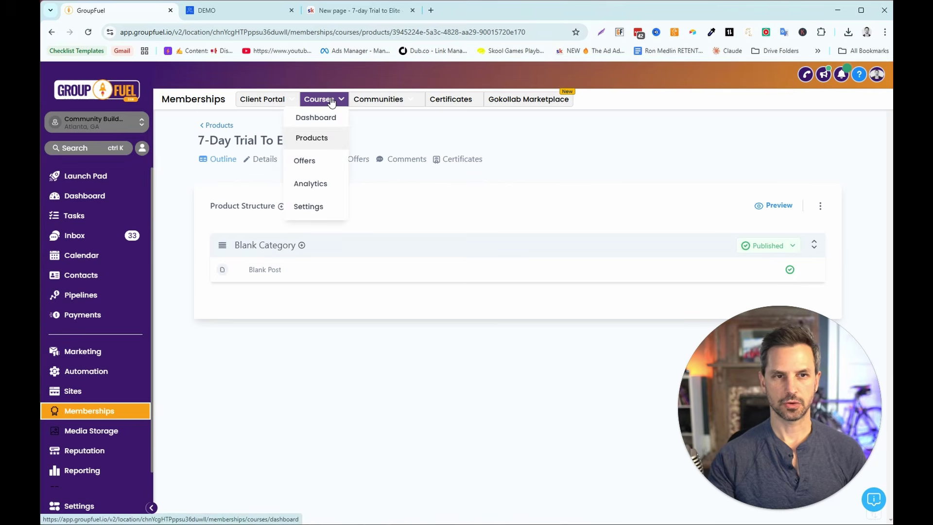
- Create a '7-Day Trial To Elite' offer that includes the 7-Day Trial To Elite product
left_click(316, 161)
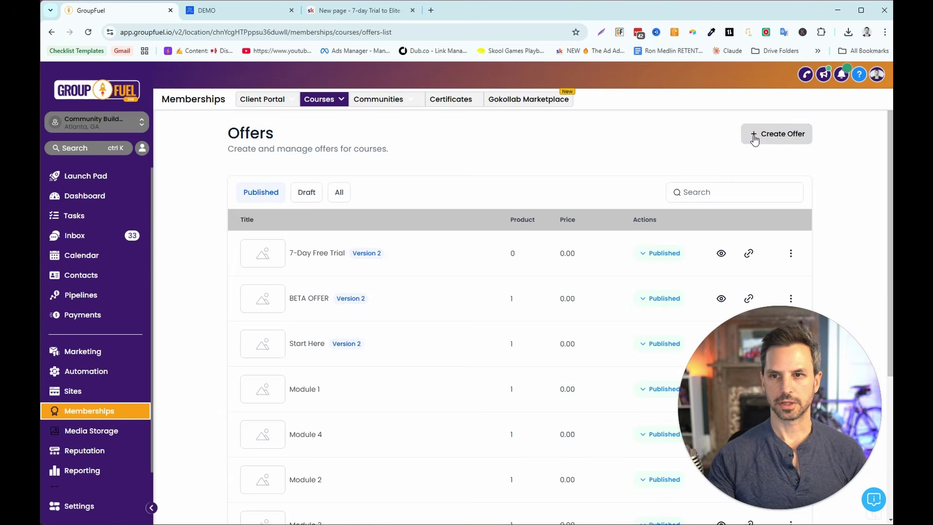
left_click(752, 134)
left_click(449, 211)
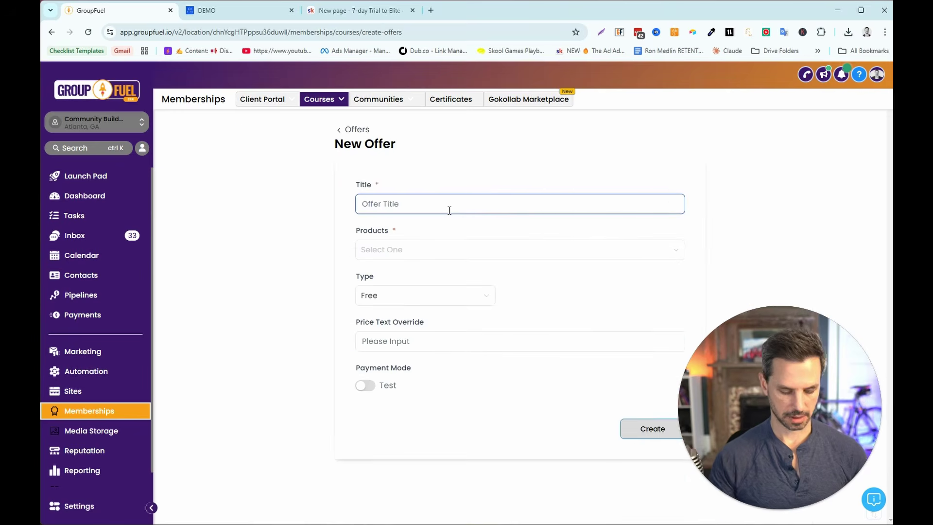
type("7-Day Trial To Elite")
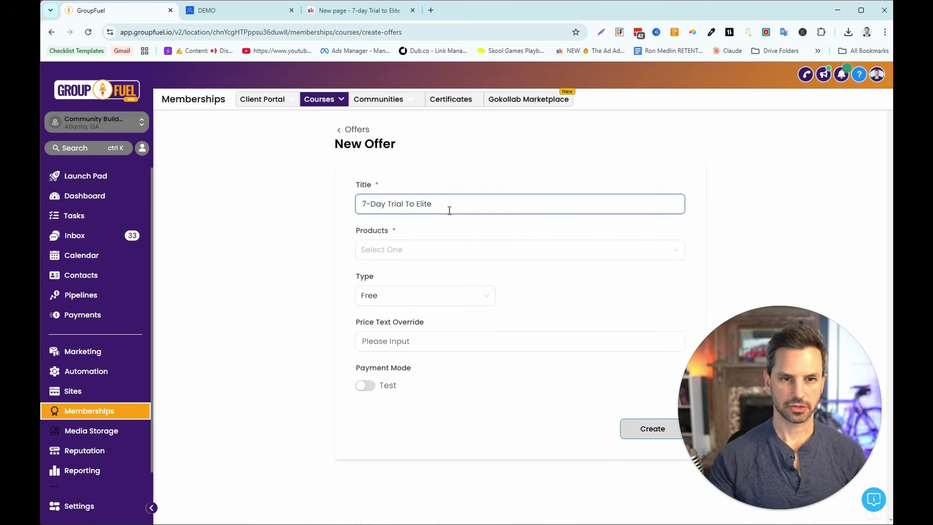
left_click(428, 250)
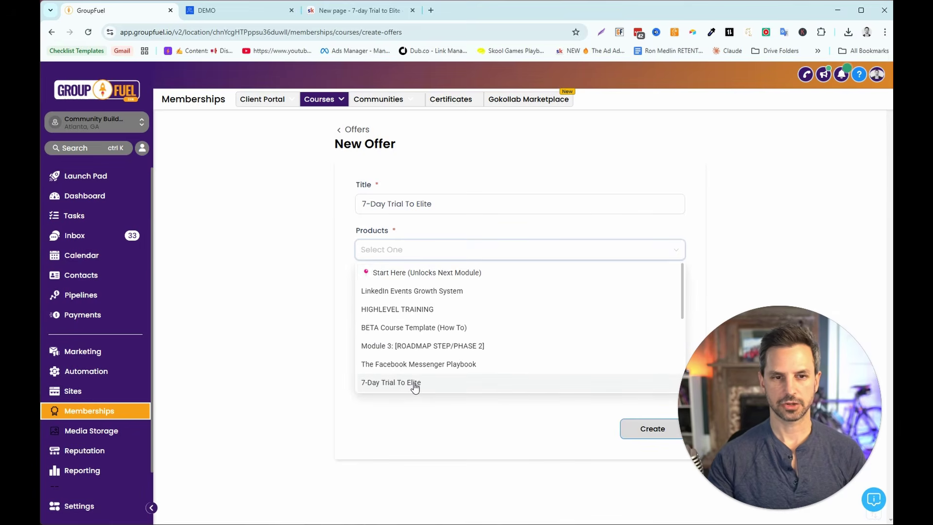
left_click(415, 384)
left_click(323, 316)
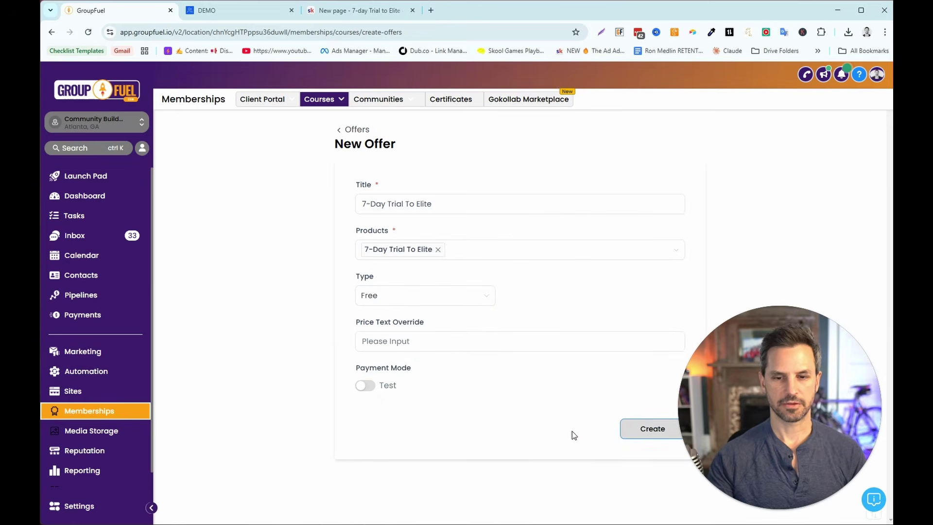
left_click(645, 431)
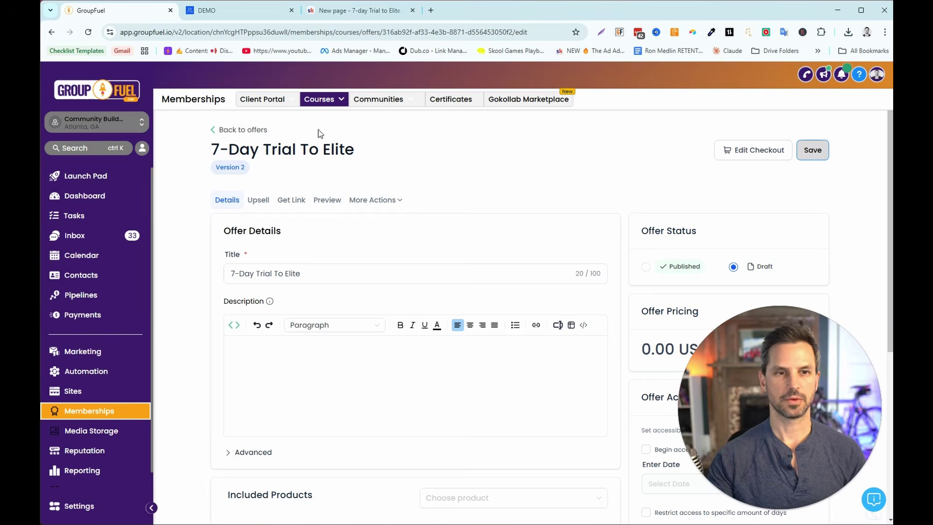
- Look for the new course in the add-course list, then reload the Learning page
left_click(235, 13)
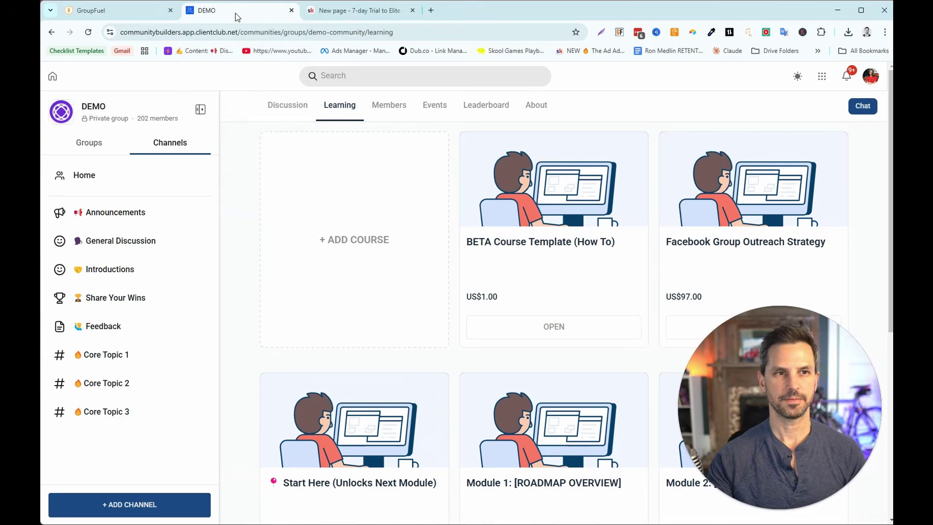
left_click(338, 242)
left_click(428, 211)
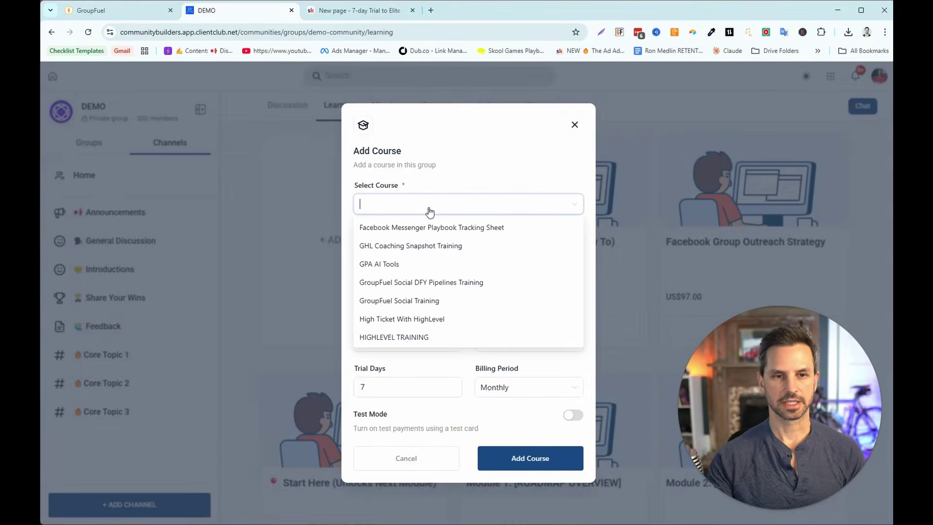
scroll(476, 272, "down", 2)
scroll(493, 305, "up", 2)
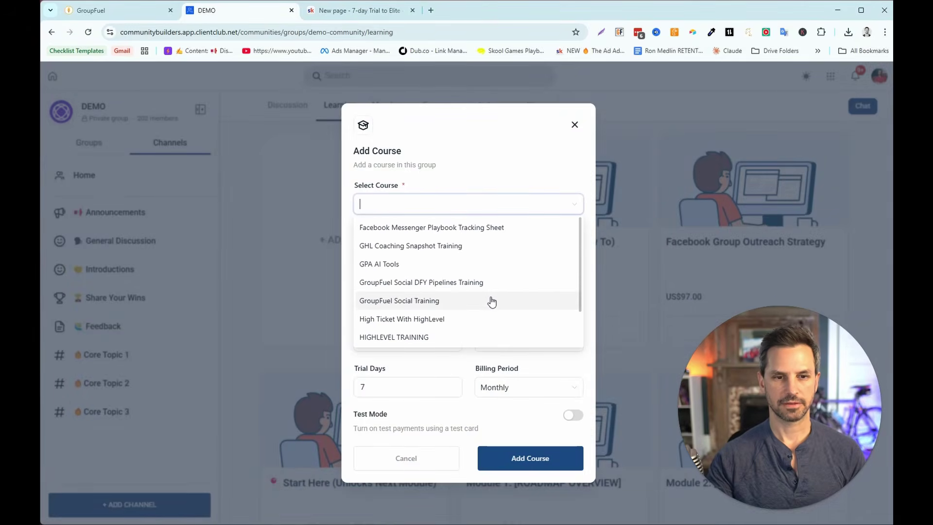
left_click(250, 197)
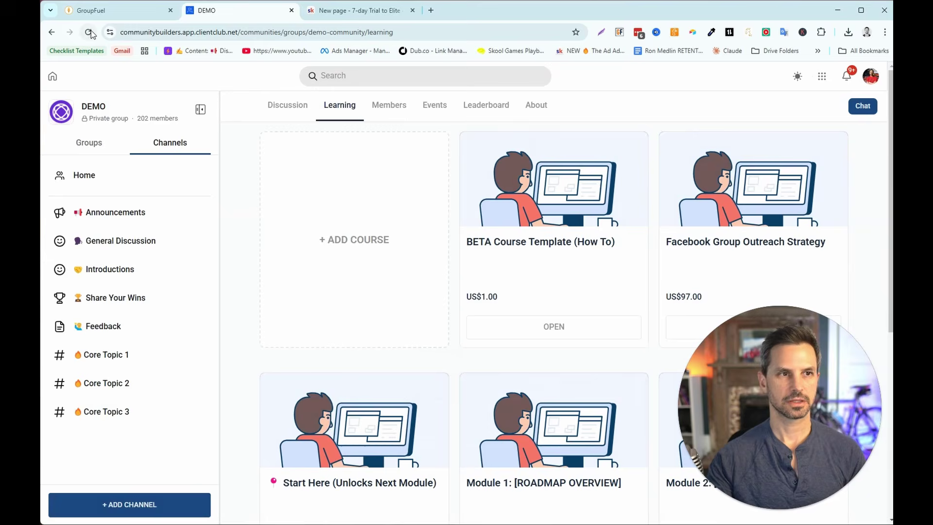
left_click(89, 31)
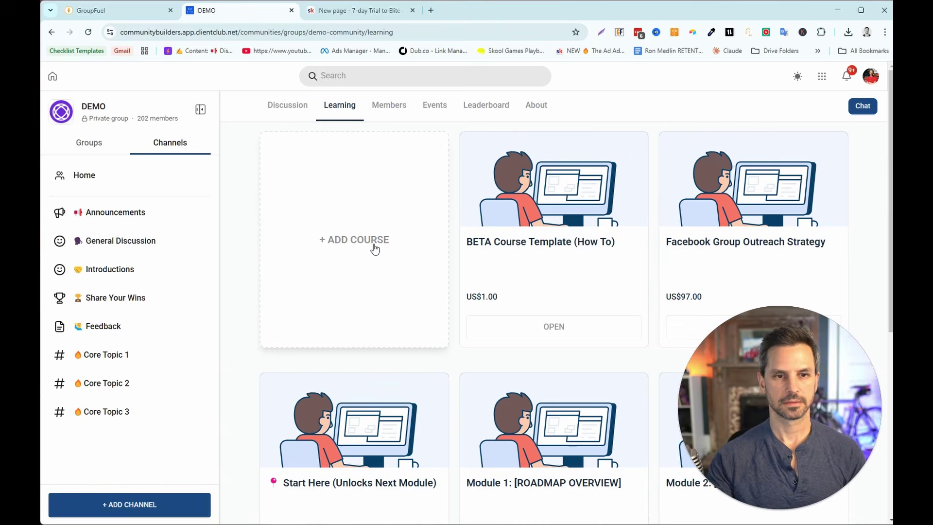
- Fill the add-course form with 7-Day Trial To Elite, One Time subscription, price 50
left_click(374, 249)
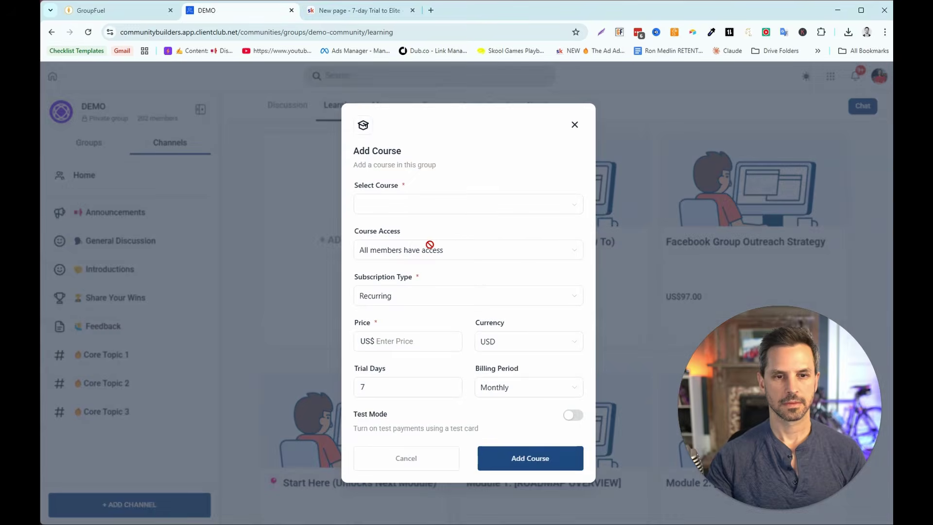
left_click(487, 212)
scroll(503, 284, "down", 3)
scroll(503, 284, "up", 3)
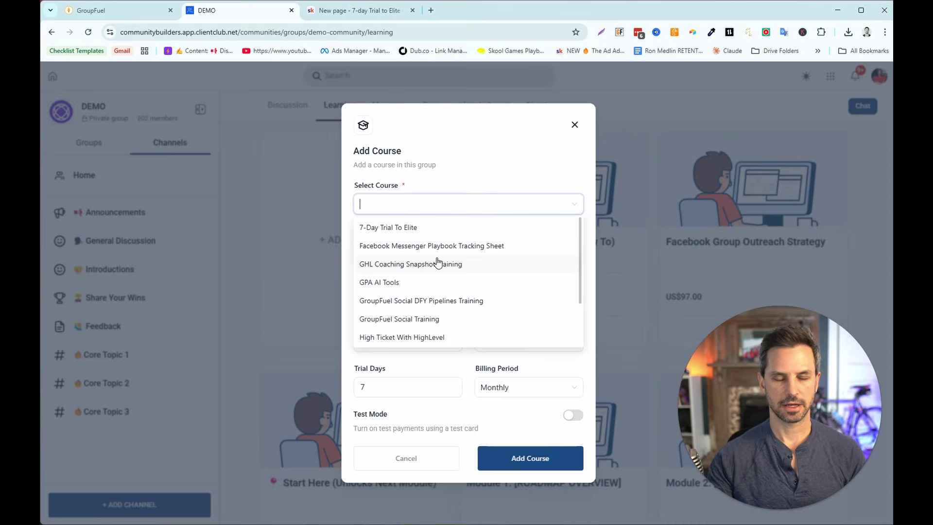
left_click(413, 235)
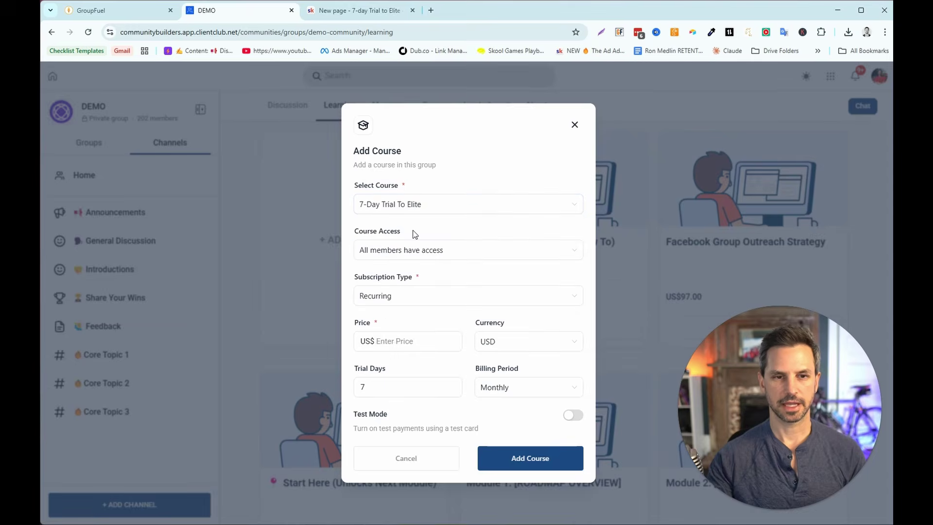
left_click(399, 305)
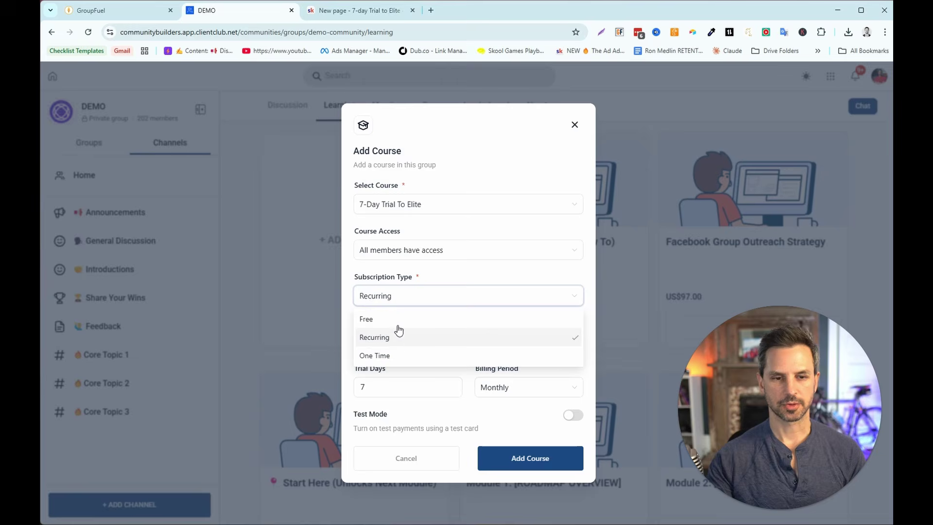
left_click(393, 357)
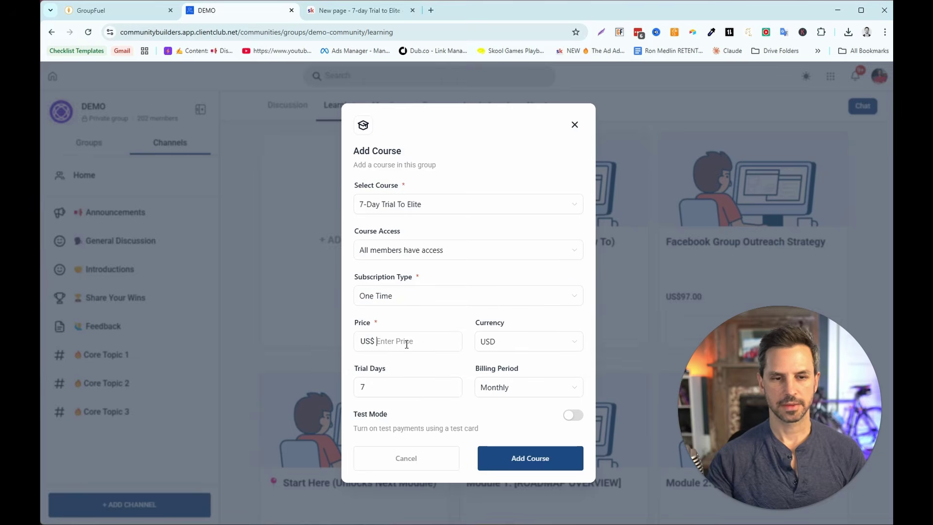
type("50")
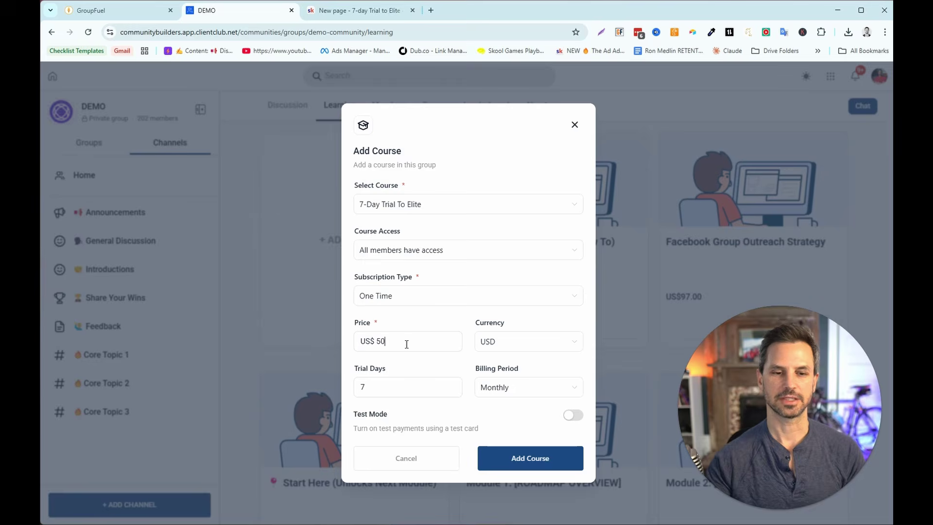
left_click_drag(379, 342, 388, 341)
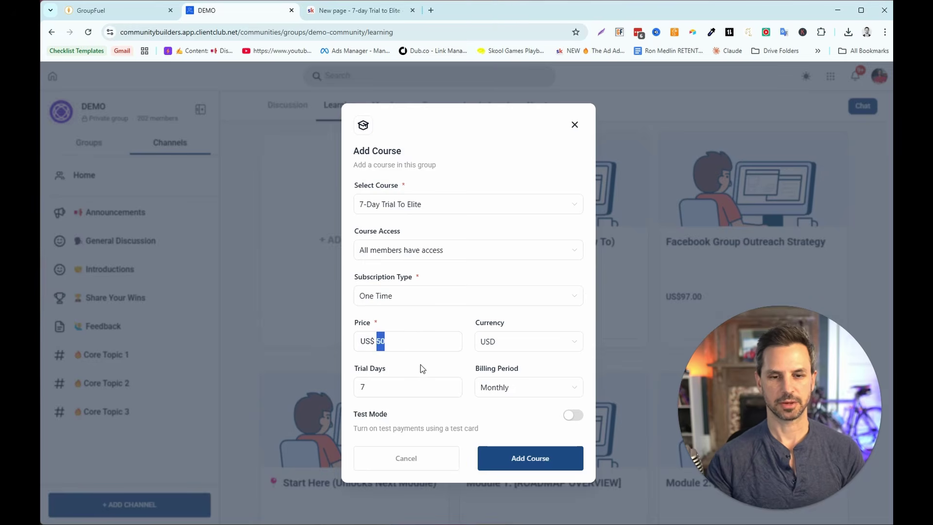
left_click_drag(388, 380, 367, 387)
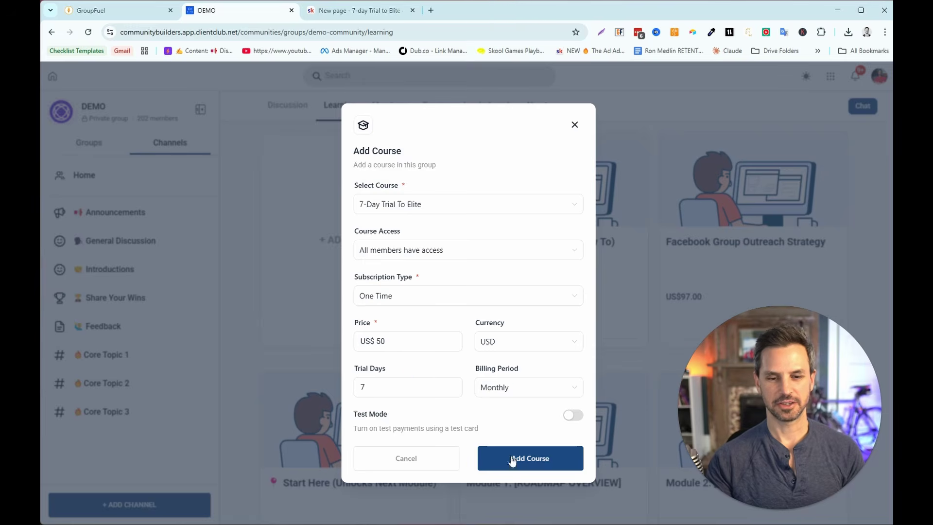
- Add the course, then check its 7-Day Trial To Elite card on the Learning tab
left_click(529, 463)
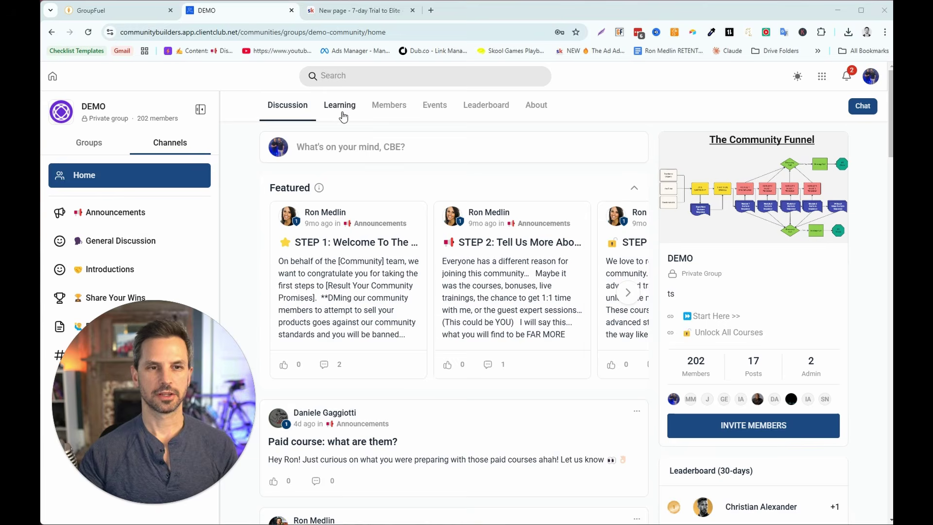
left_click(342, 115)
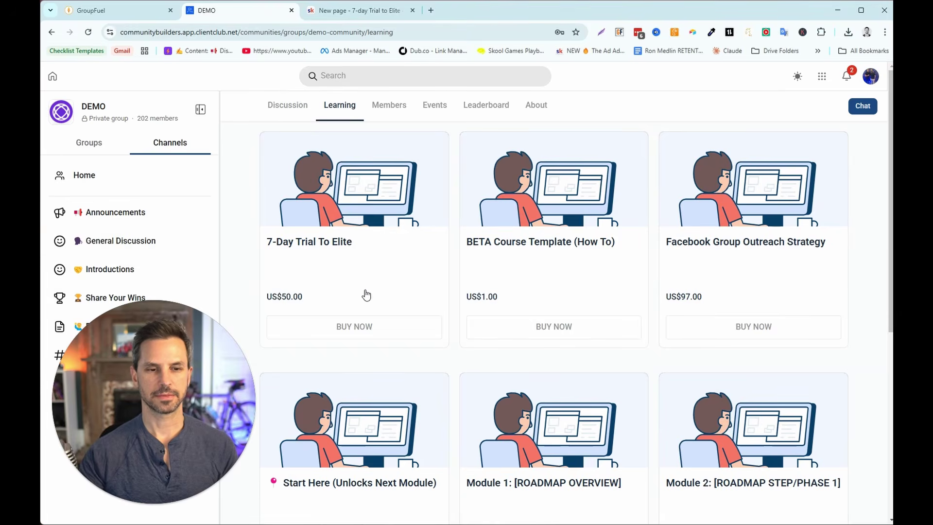
left_click(358, 331)
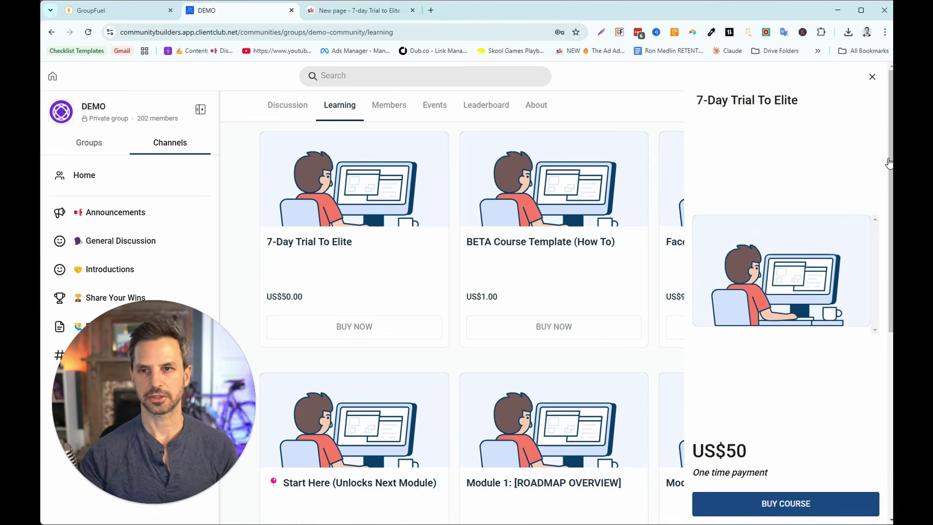
left_click(873, 77)
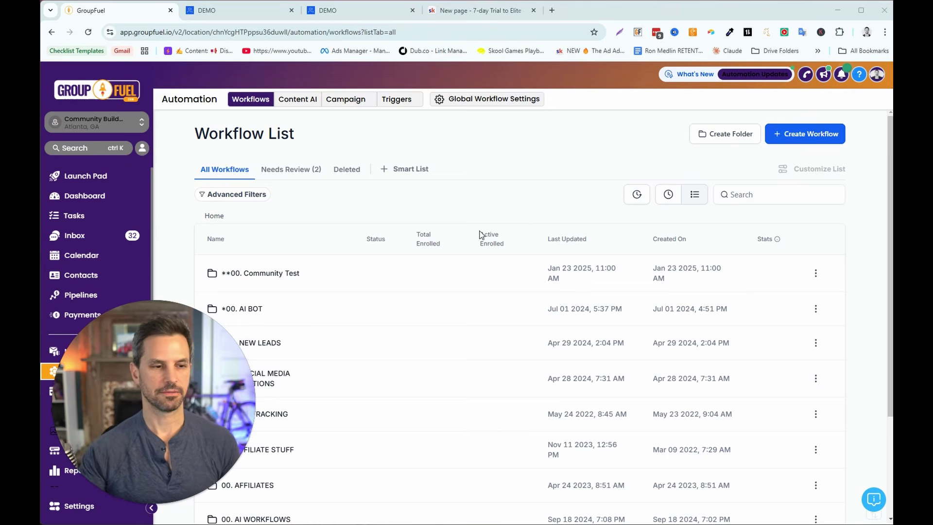
- Start a workflow from scratch with a Community Group Member Leaderboard Level Changed trigger
left_click_drag(201, 350, 335, 356)
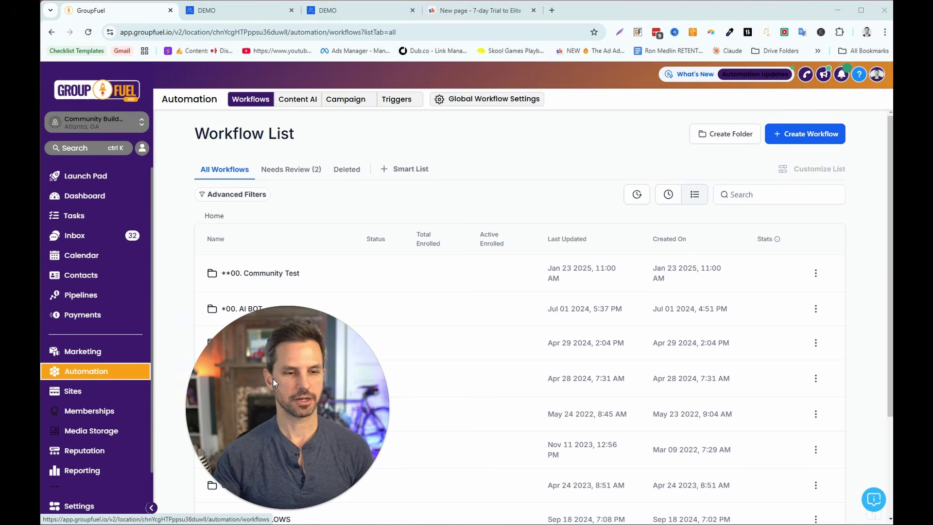
left_click_drag(219, 384, 85, 384)
left_click(792, 141)
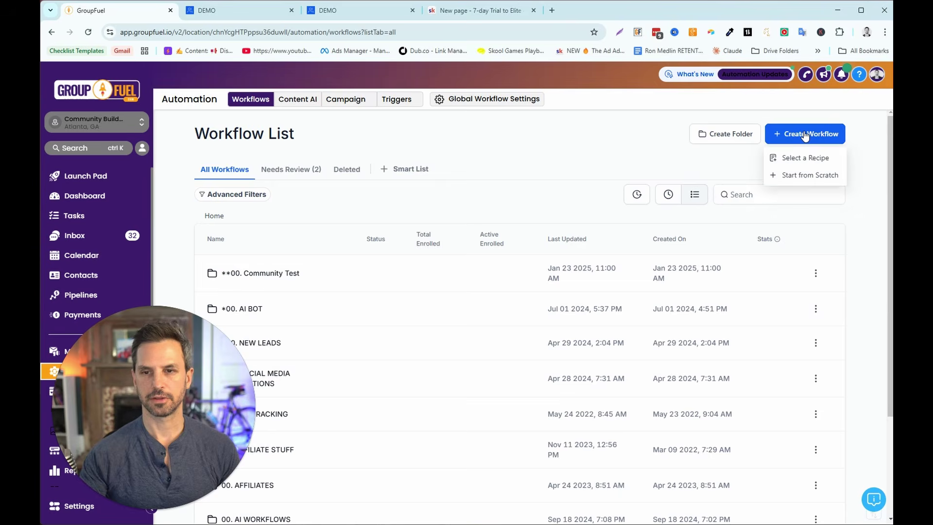
left_click(800, 176)
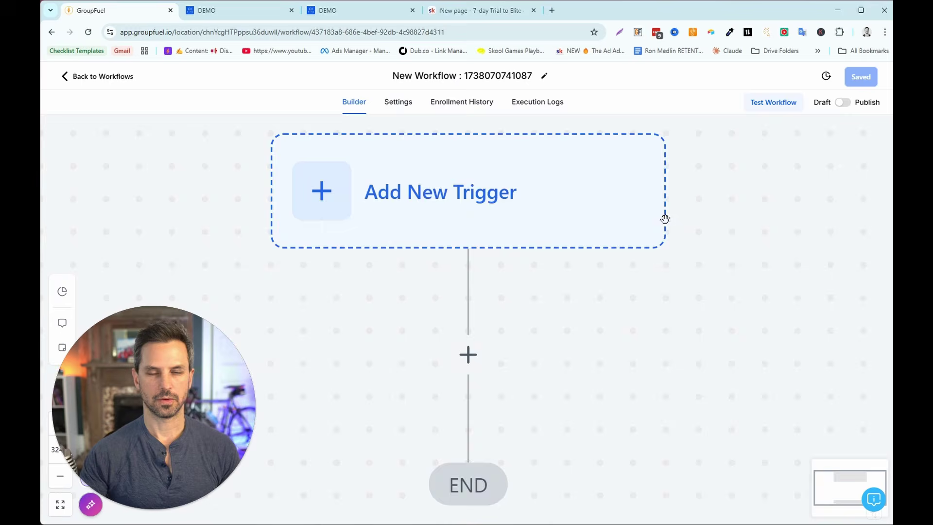
left_click(462, 180)
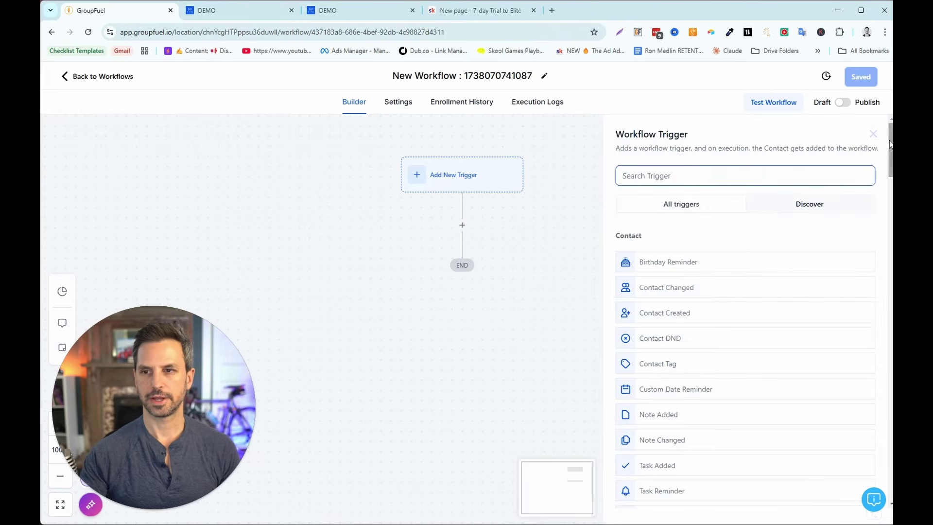
left_click_drag(889, 157, 890, 432)
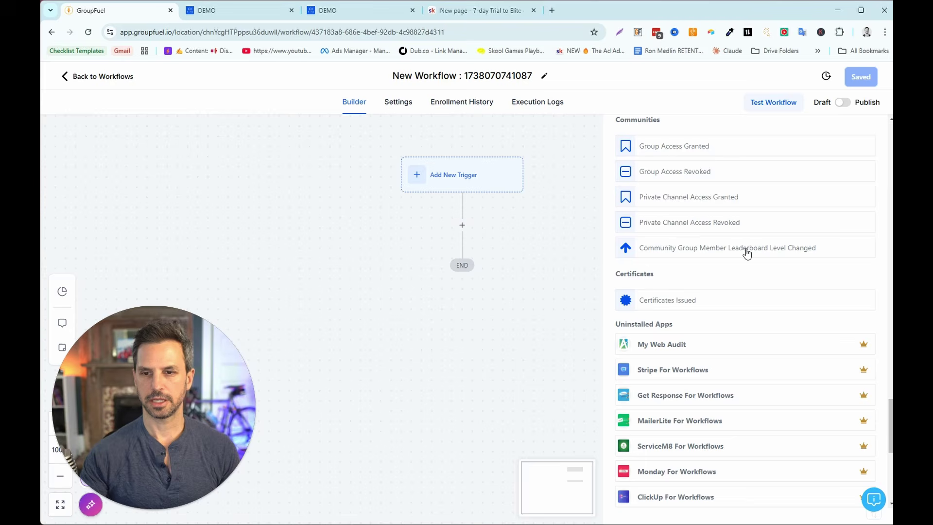
left_click(801, 252)
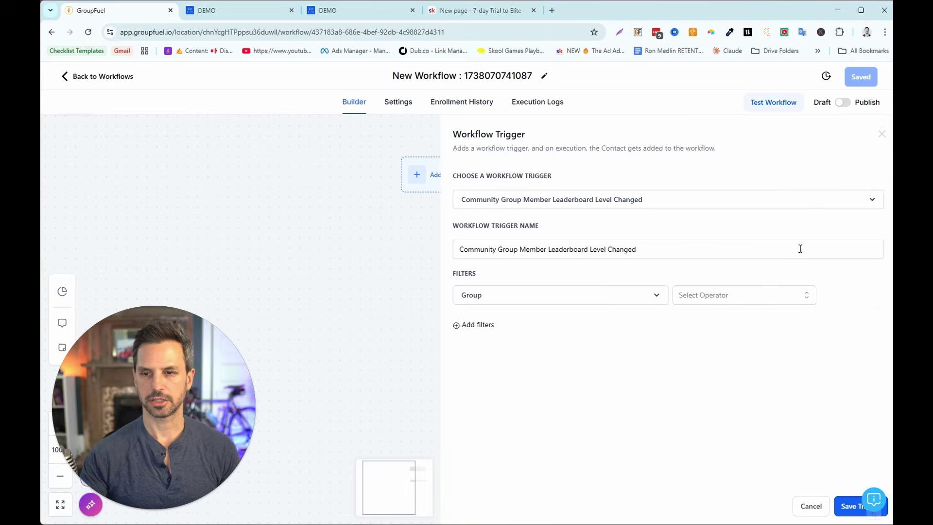
- Filter the trigger to the group Is DEMO
left_click(706, 301)
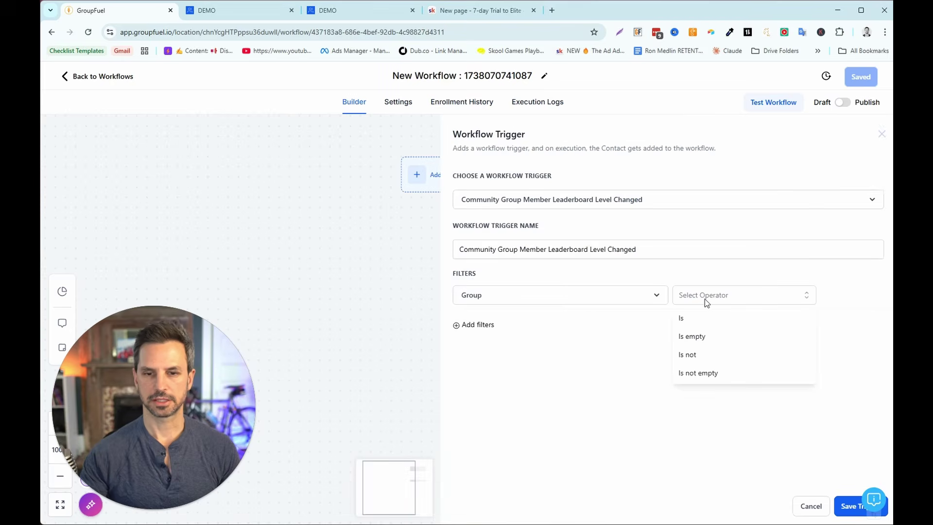
left_click(690, 319)
left_click(748, 303)
left_click(739, 339)
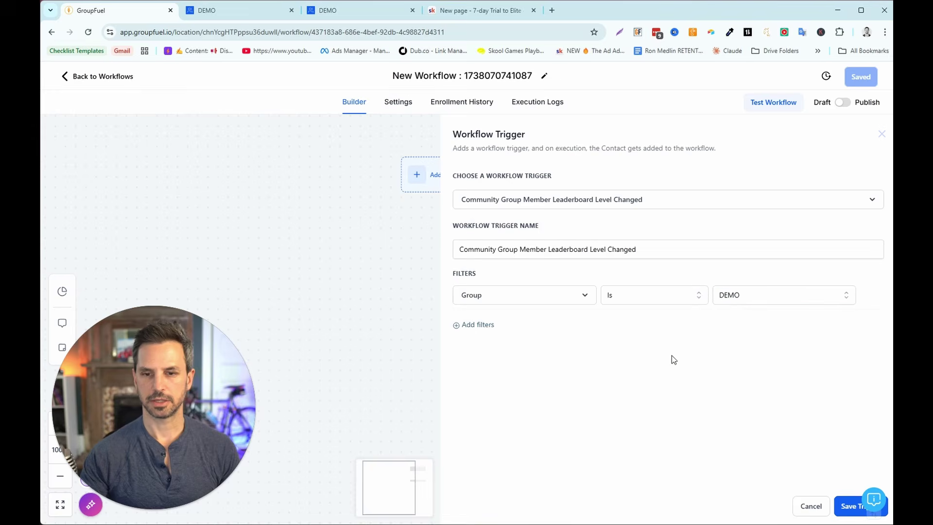
- Add a second filter, Level Is Level 3, and save the trigger
left_click(483, 331)
left_click(506, 327)
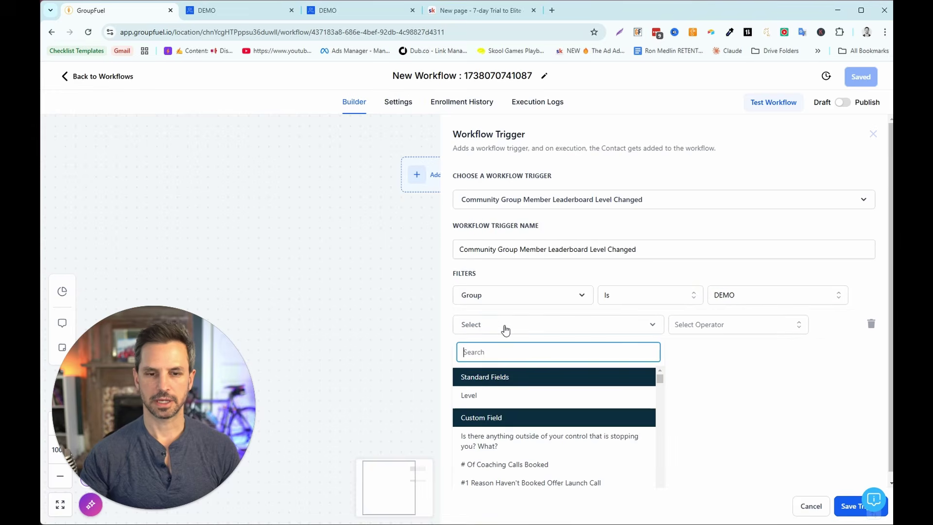
left_click(477, 394)
left_click(695, 324)
left_click(687, 349)
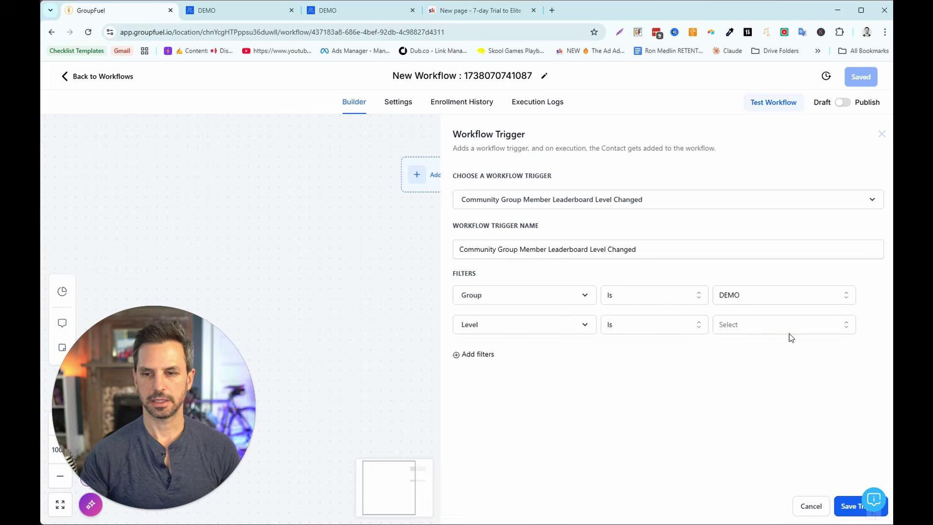
left_click(789, 333)
left_click(761, 411)
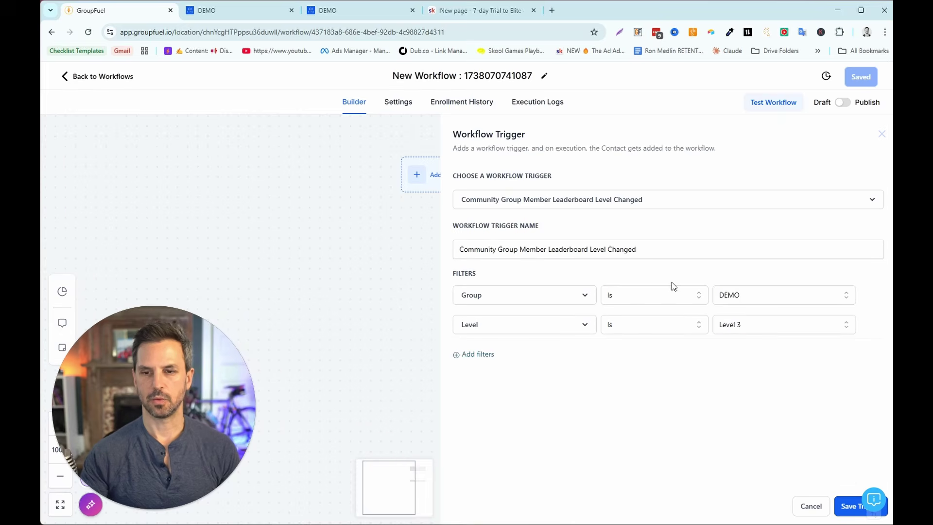
left_click(846, 508)
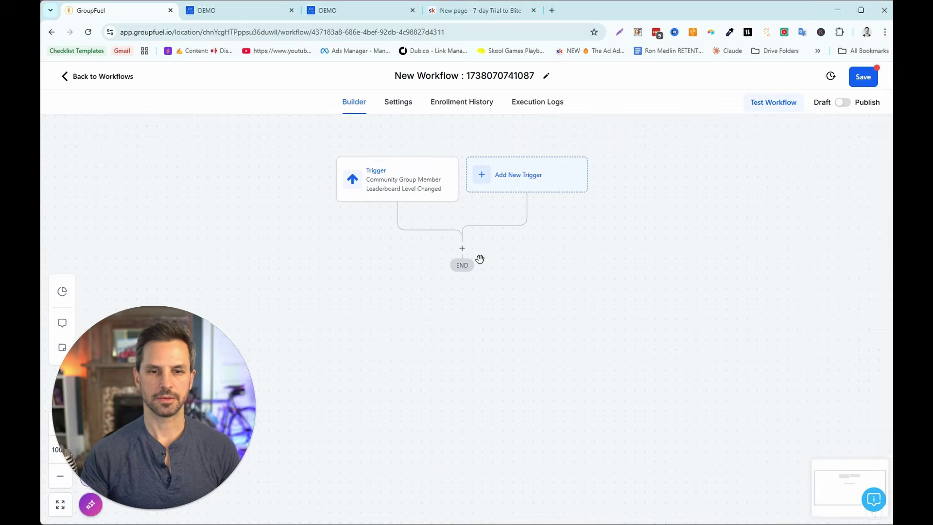
- Add a Course Grant Offer action granting the 7-Day Free Trial offer
left_click(462, 250)
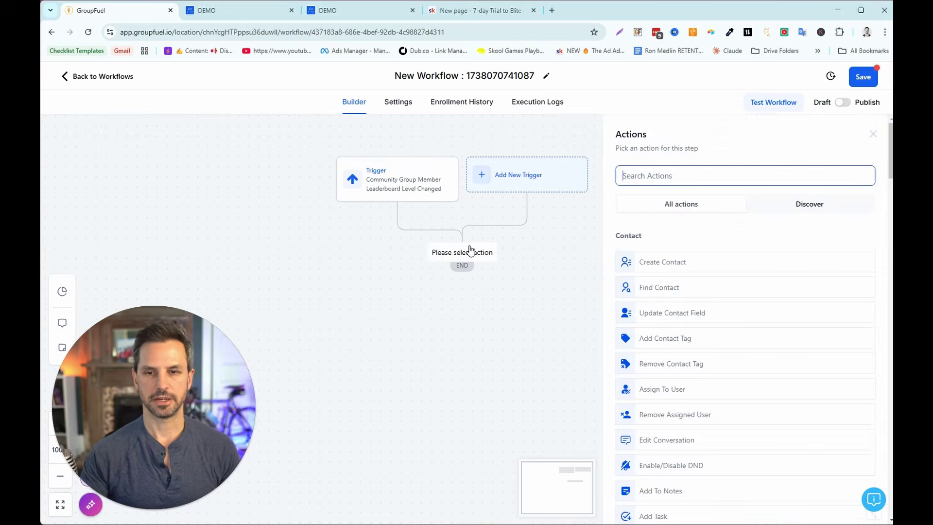
left_click_drag(888, 173, 890, 457)
scroll(681, 412, "down", 8)
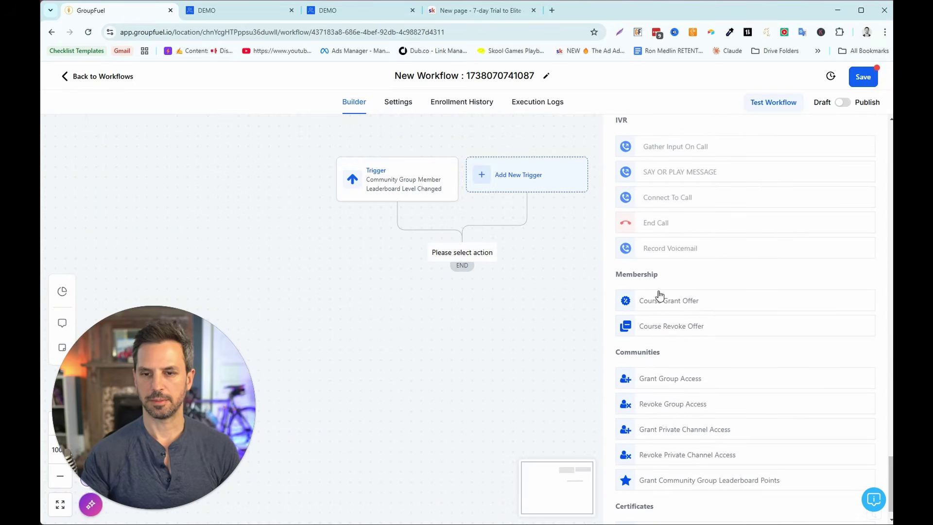
left_click(662, 302)
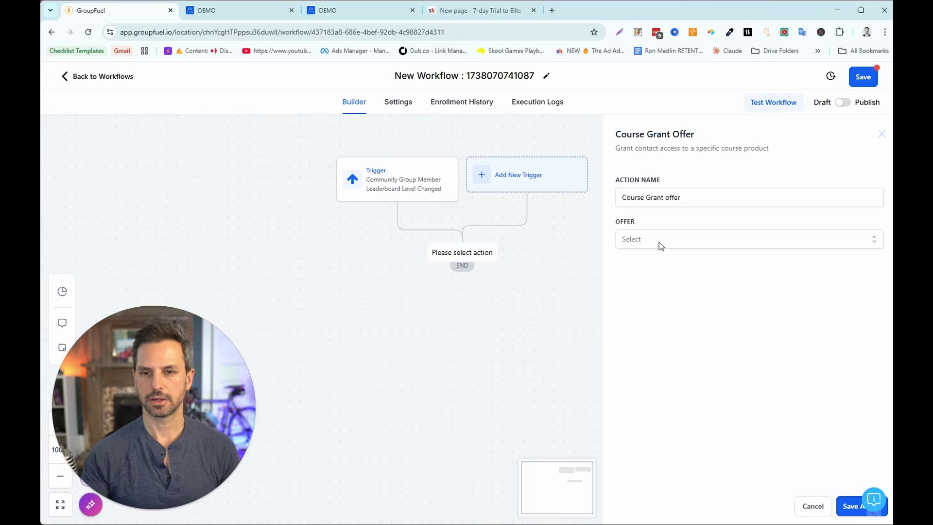
left_click(658, 242)
left_click(650, 284)
left_click(845, 506)
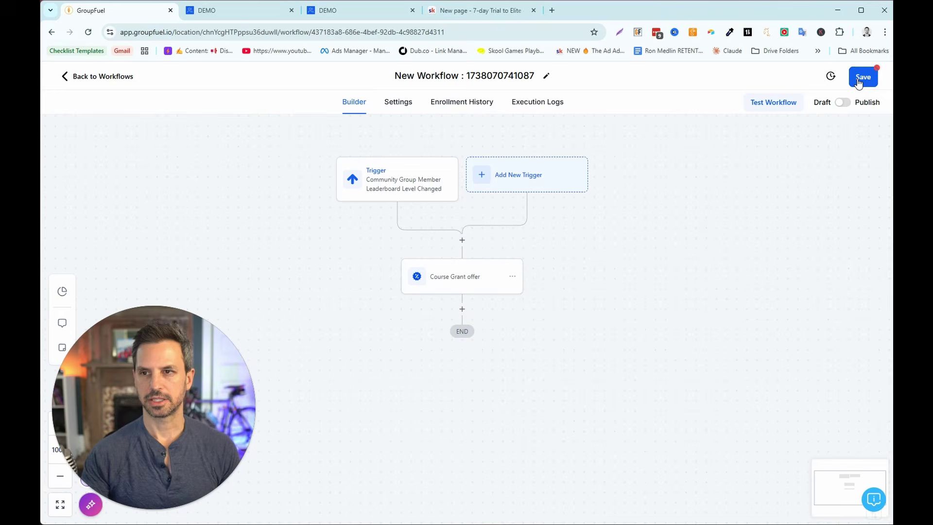
- Switch the workflow to Publish and save it
left_click(842, 102)
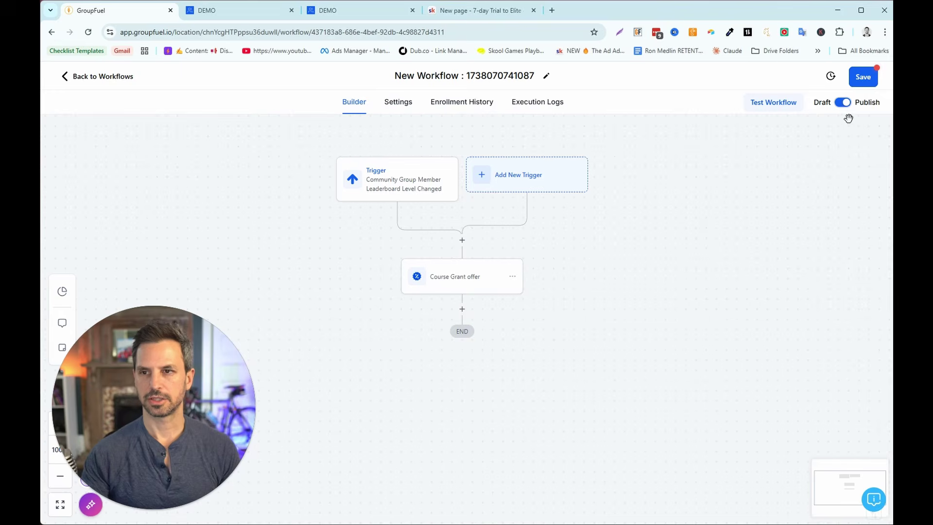
left_click(865, 87)
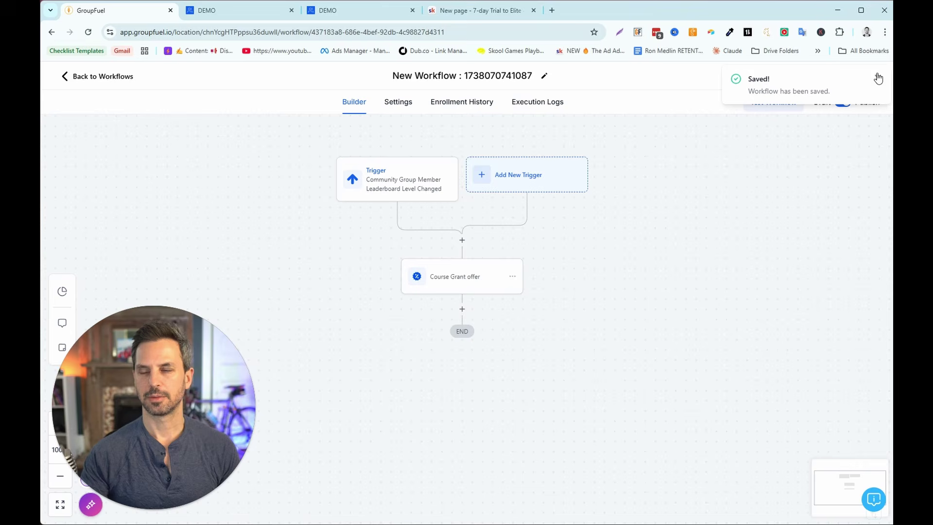
left_click(878, 78)
- Run a workflow test using the onboarding test contact found by its e-mail
left_click(775, 103)
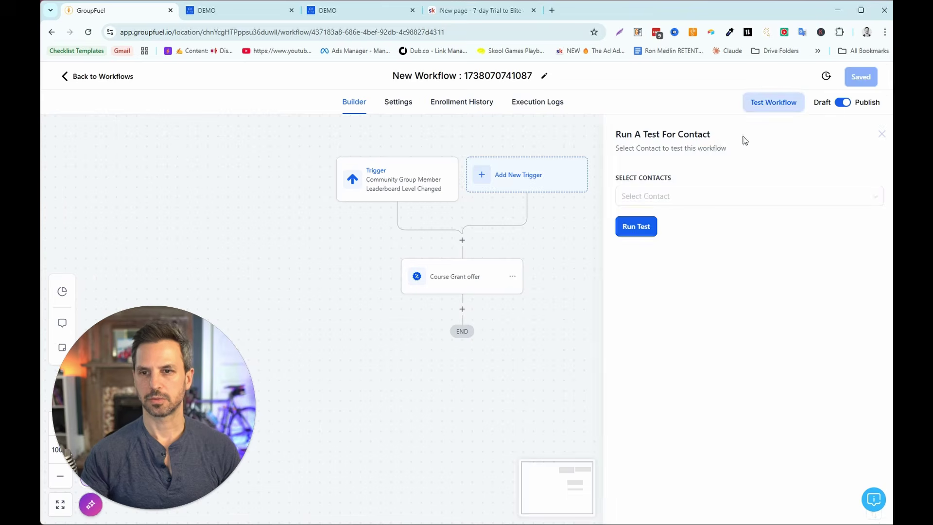
left_click(679, 195)
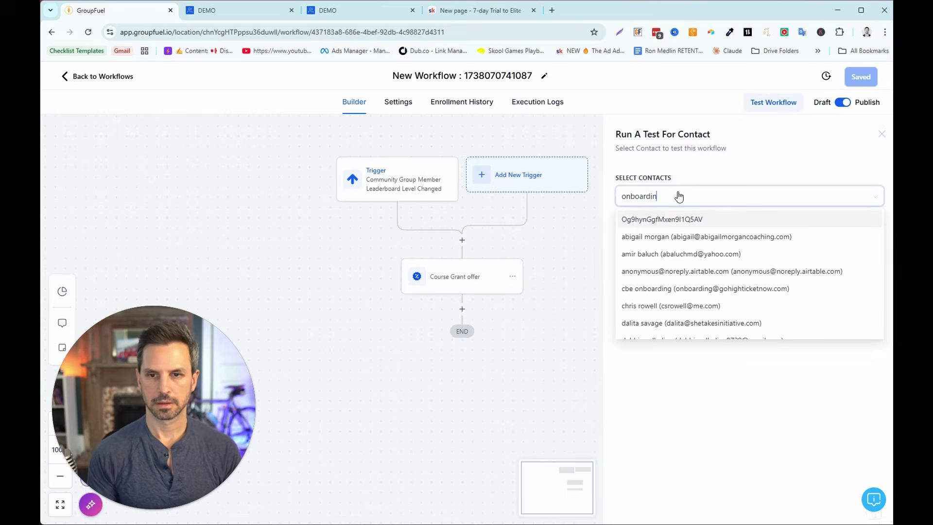
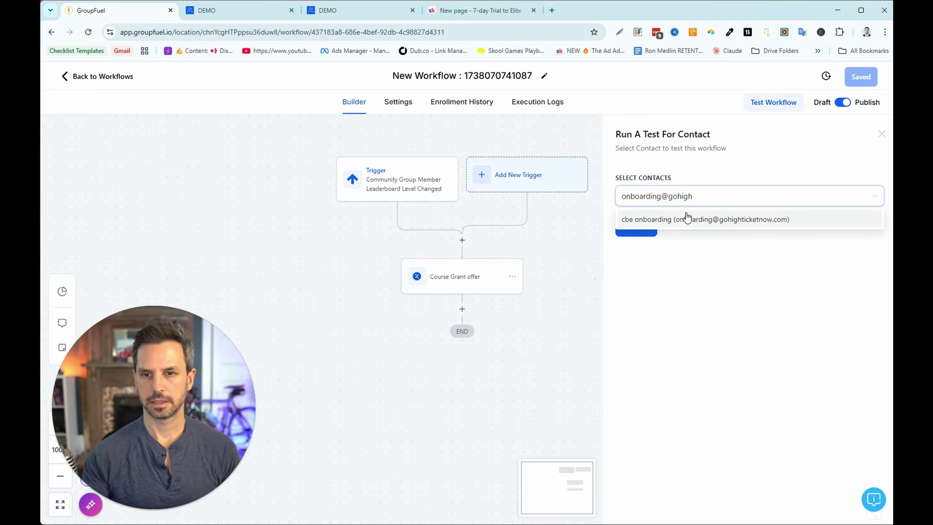
left_click(686, 220)
left_click(644, 230)
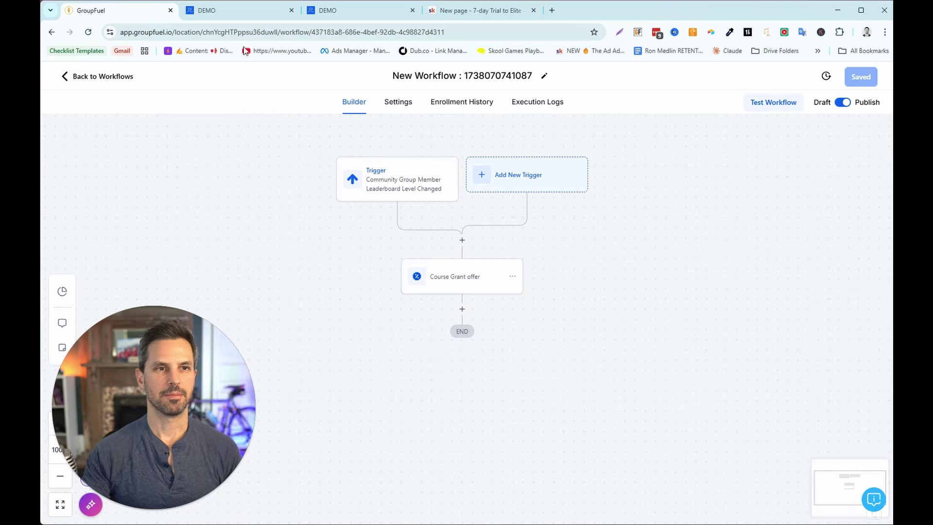
- Refresh the DEMO Learning page and open the now-unlocked 7-Day Trial To Elite course
left_click(232, 10)
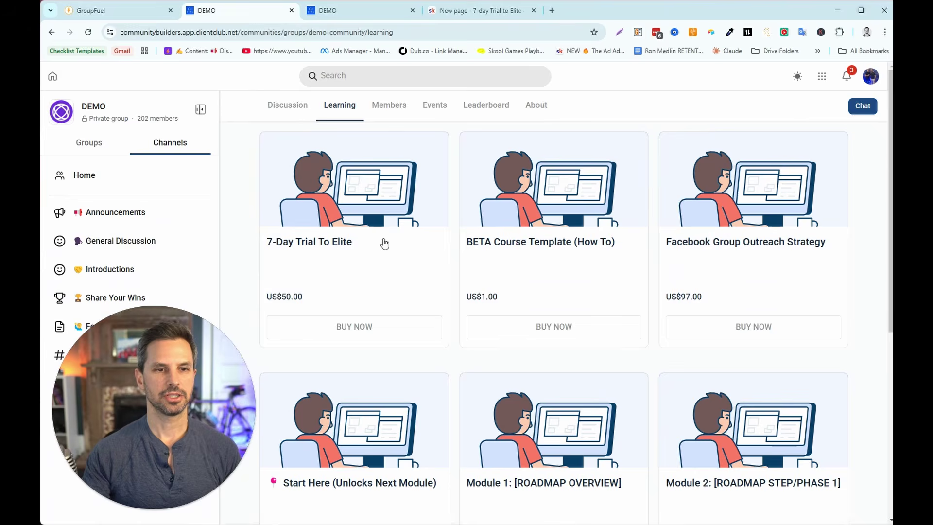
left_click(88, 33)
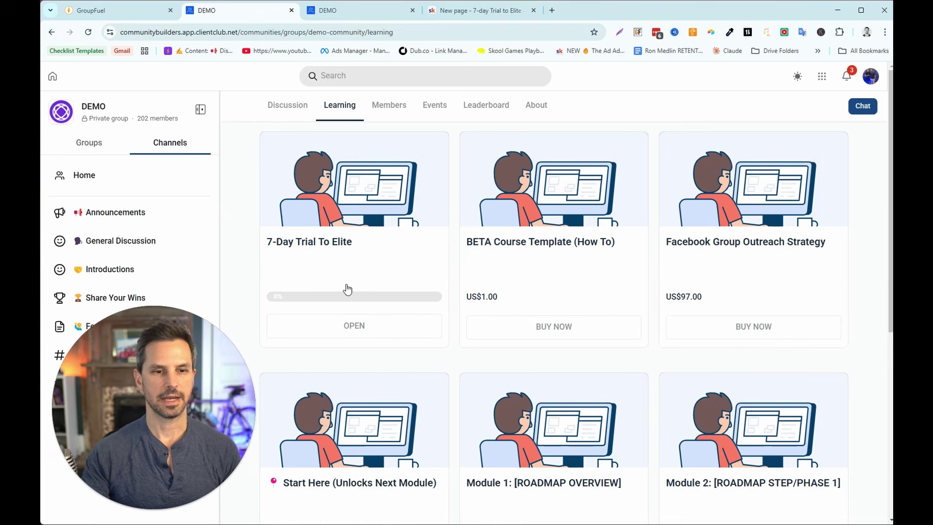
left_click(363, 328)
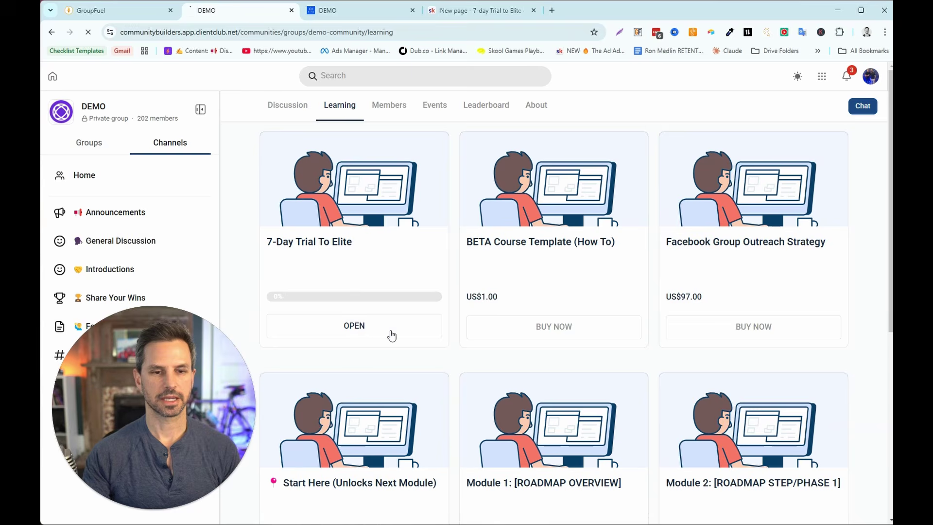